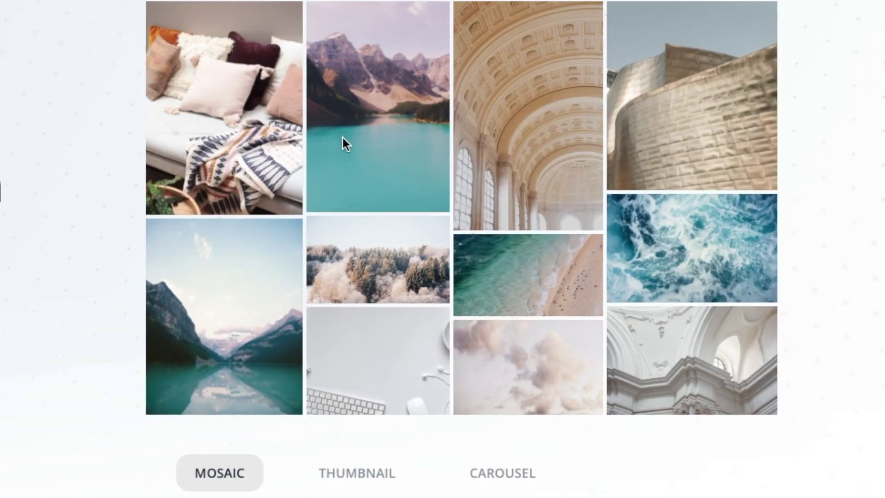
- Switch the 10Web demo gallery to the thumbnail layout, then to the carousel layout
click(362, 479)
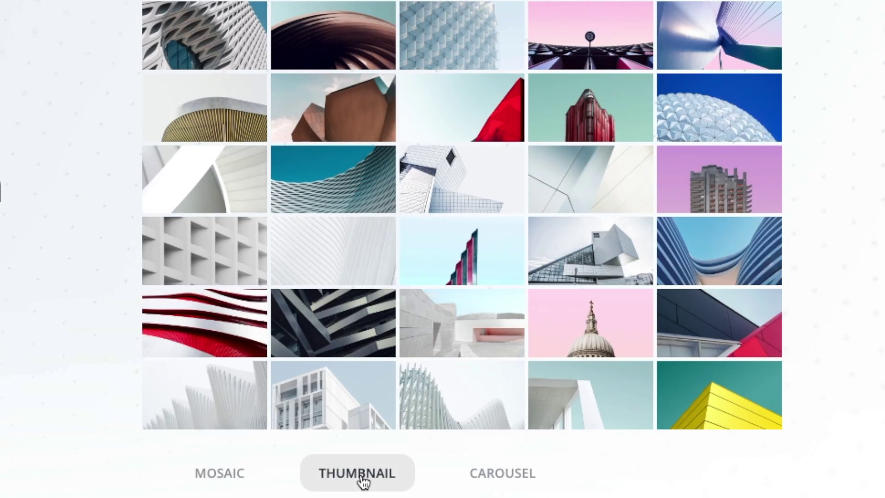
click(516, 481)
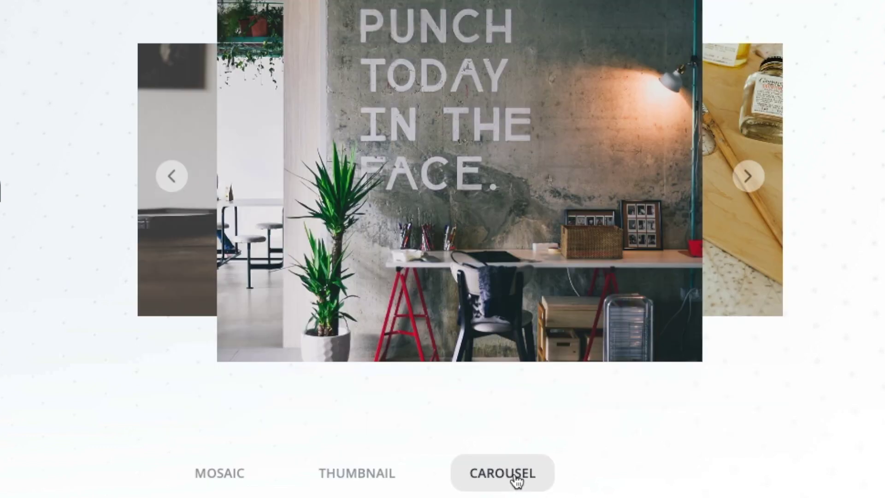
- View the central carousel photo, then start a new Photo Gallery gallery titled '10 Web'
click(420, 143)
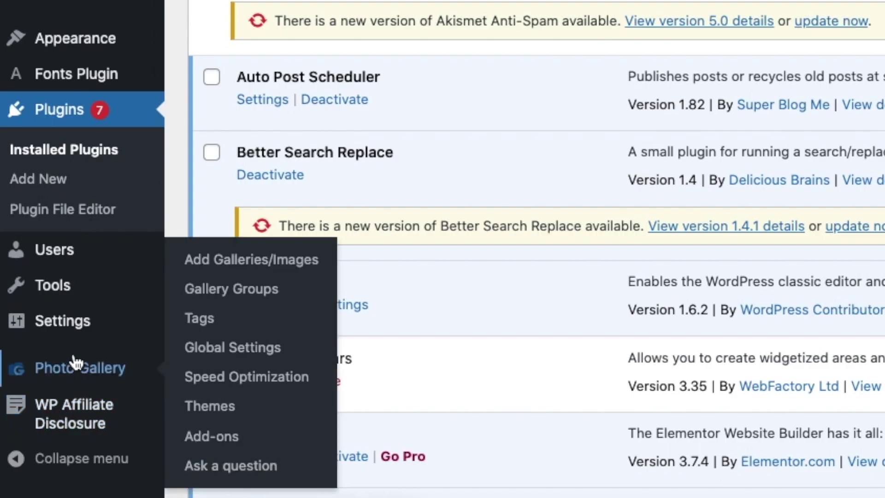
click(75, 361)
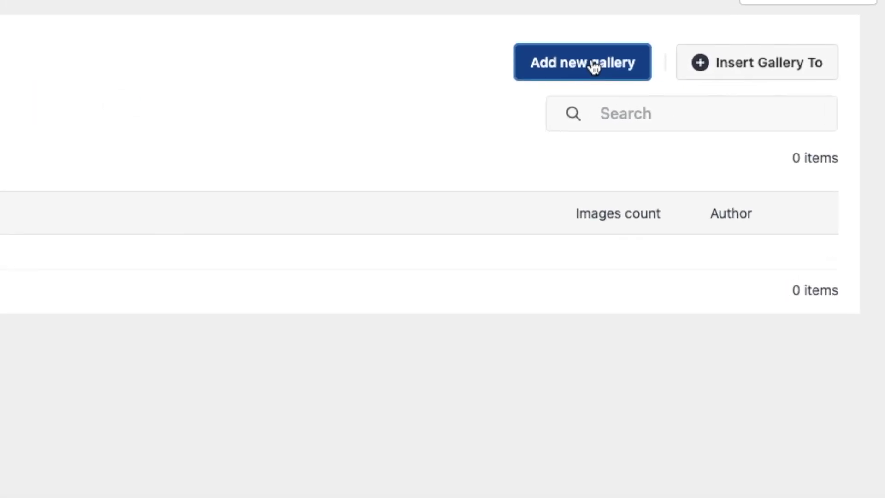
click(839, 33)
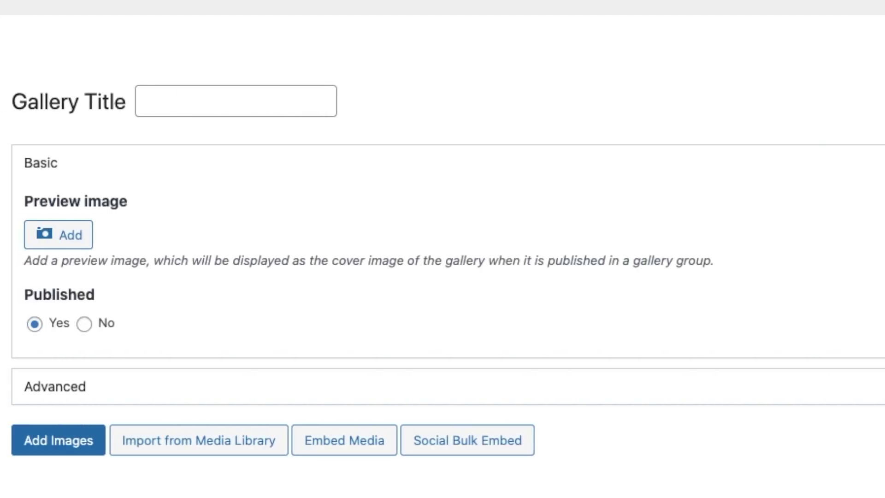
click(228, 95)
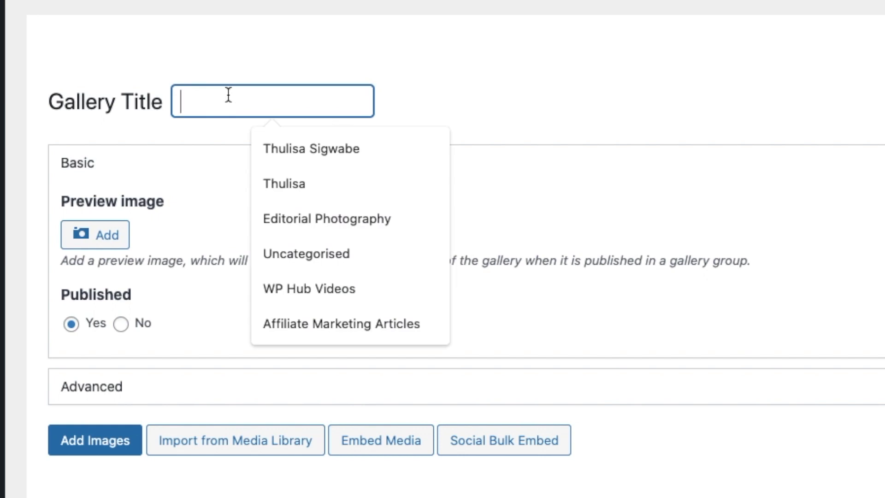
key(Escape)
text(10 )
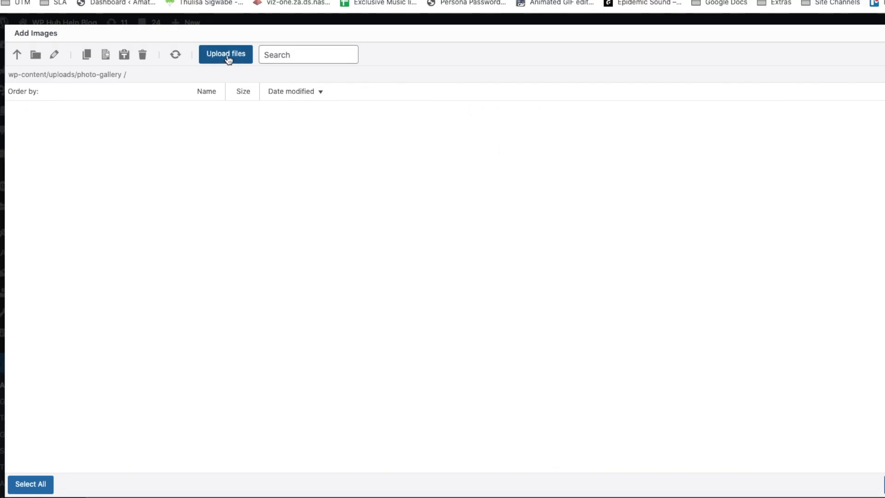
- Upload six photos into the 10 Web gallery, save it, and bring up its preview layouts
click(226, 54)
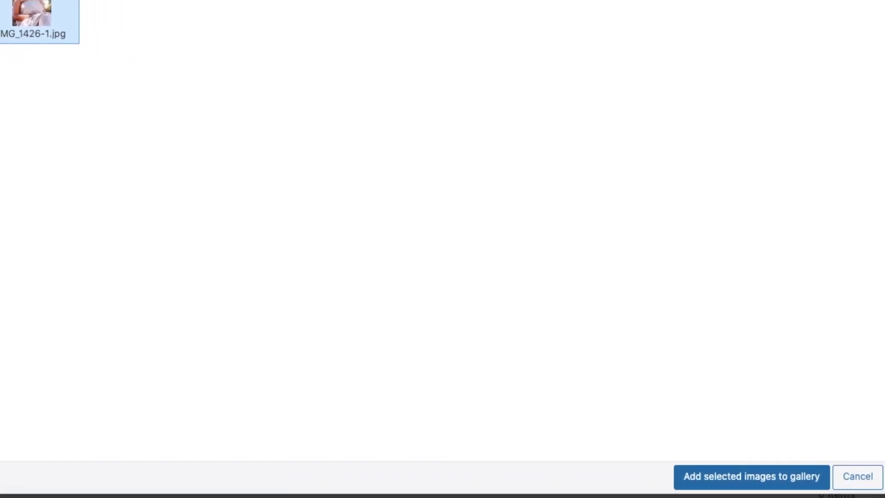
click(716, 485)
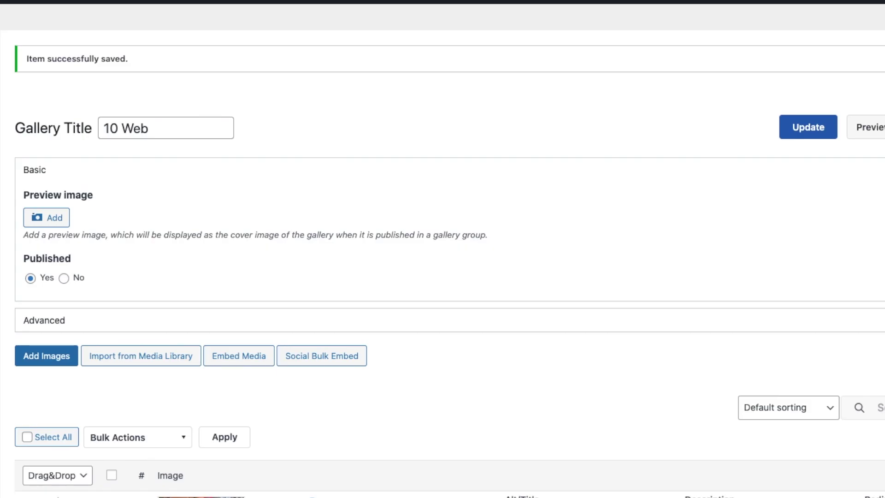
scroll(834, 260, down, 7)
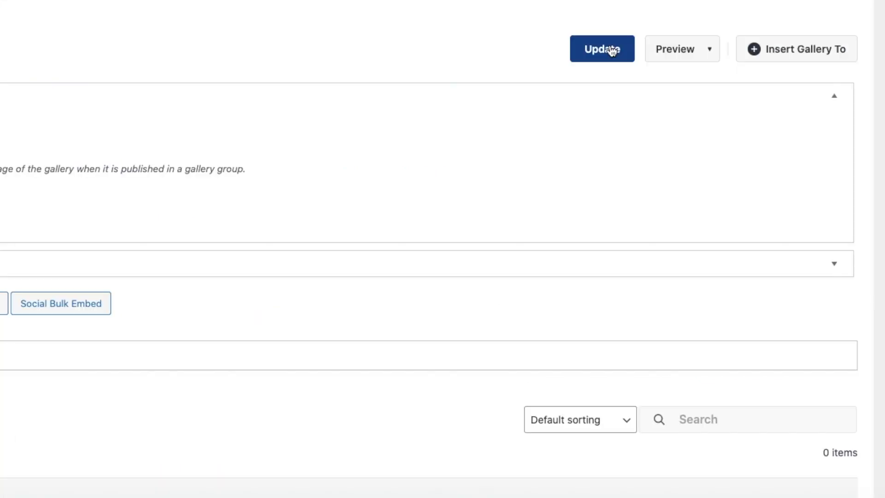
click(612, 48)
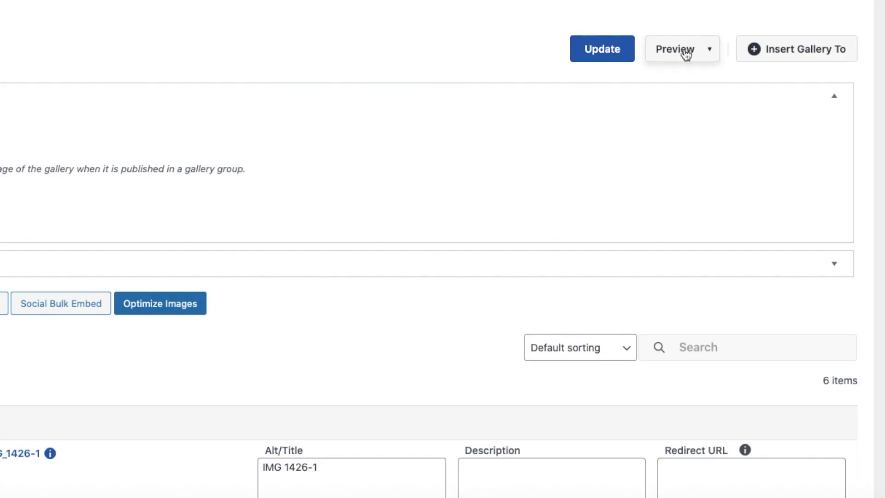
click(686, 54)
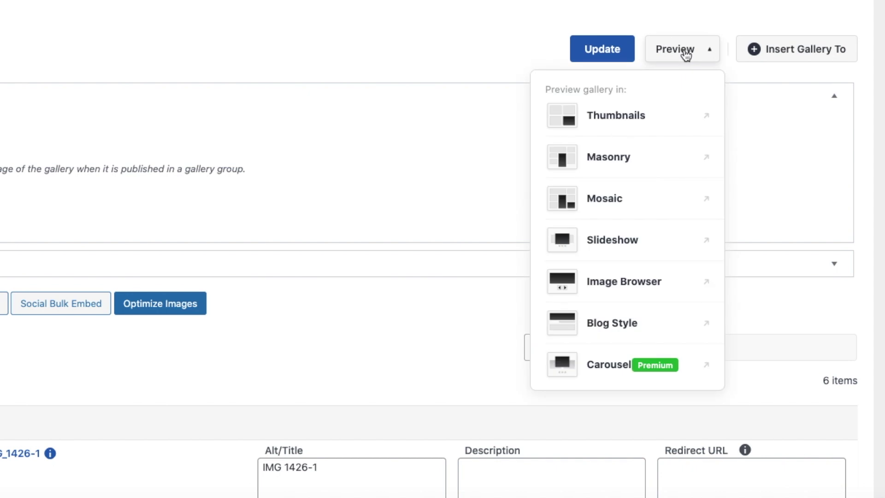
- Preview the 10 Web gallery in Mosaic, step through its lightbox photos, then preview Thumbnails
click(623, 208)
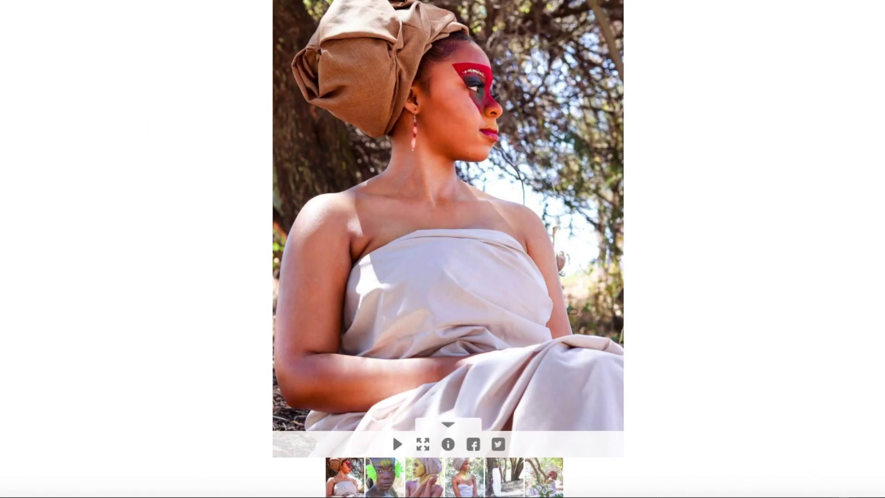
key(Right)
key(Right)
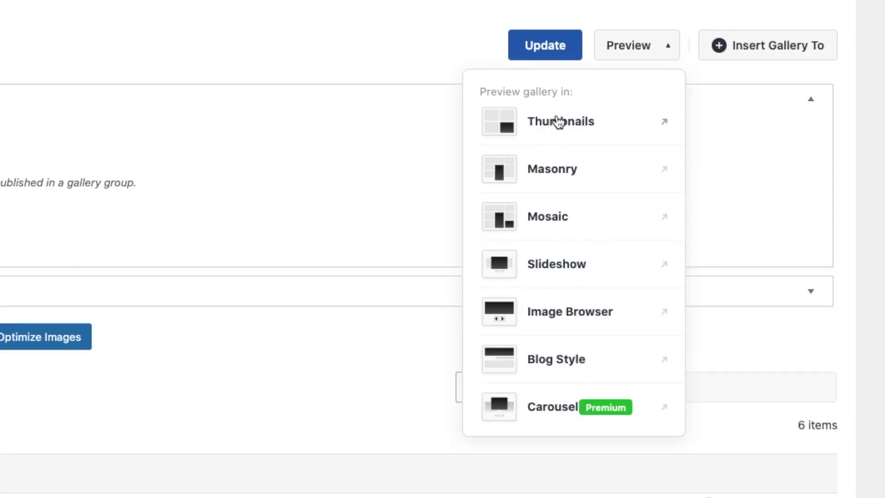
click(559, 121)
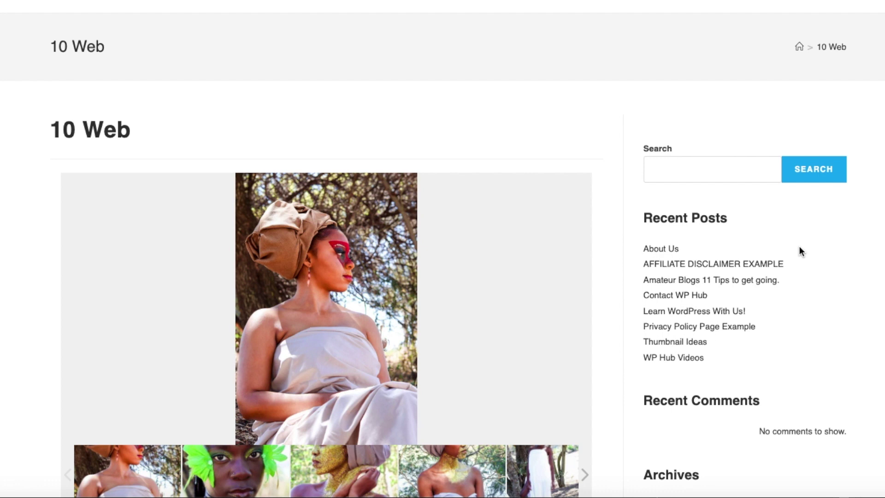
scroll(801, 251, down, 3)
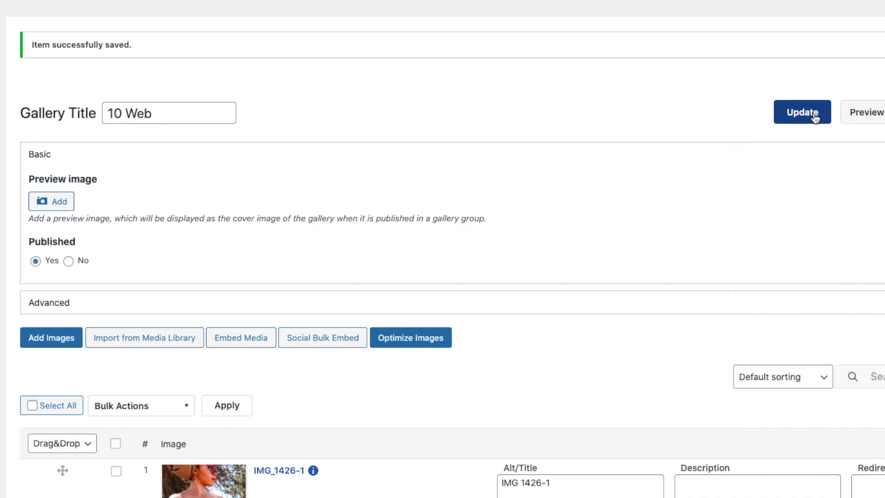
- Save the gallery, title a new page '10 Wer', and embed 10 Web in Mosaic with Light theme
click(815, 118)
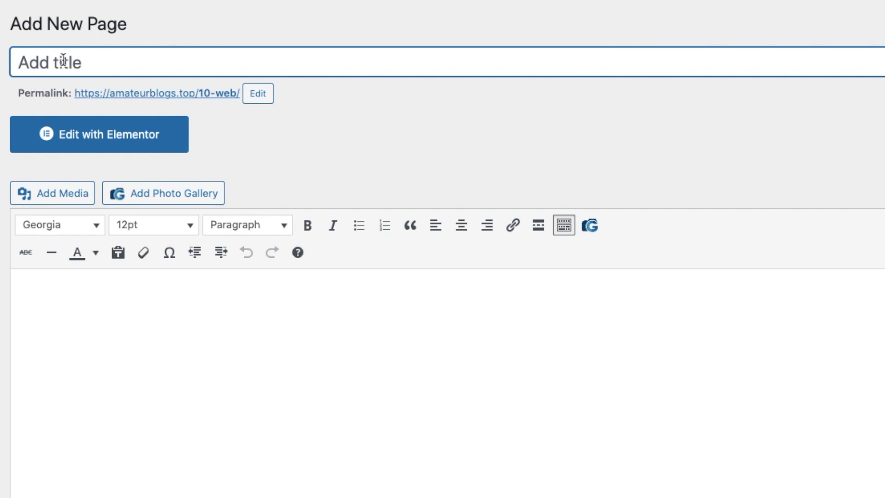
text(10 Wer)
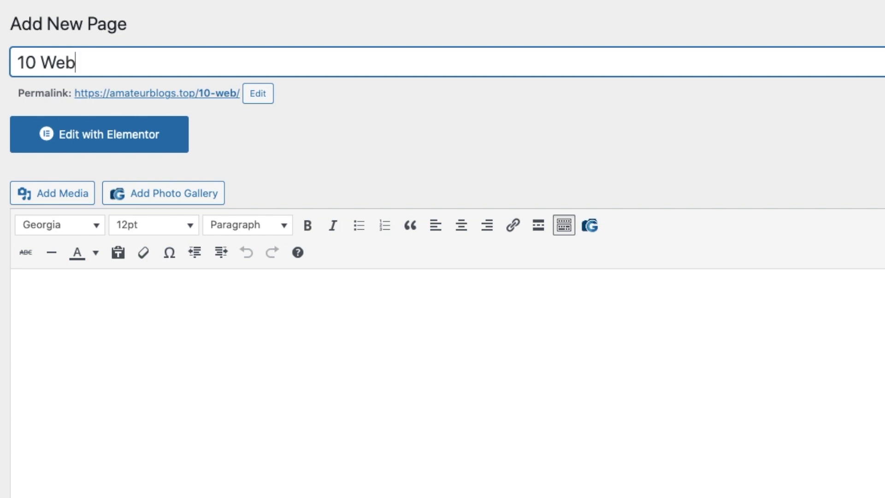
click(148, 187)
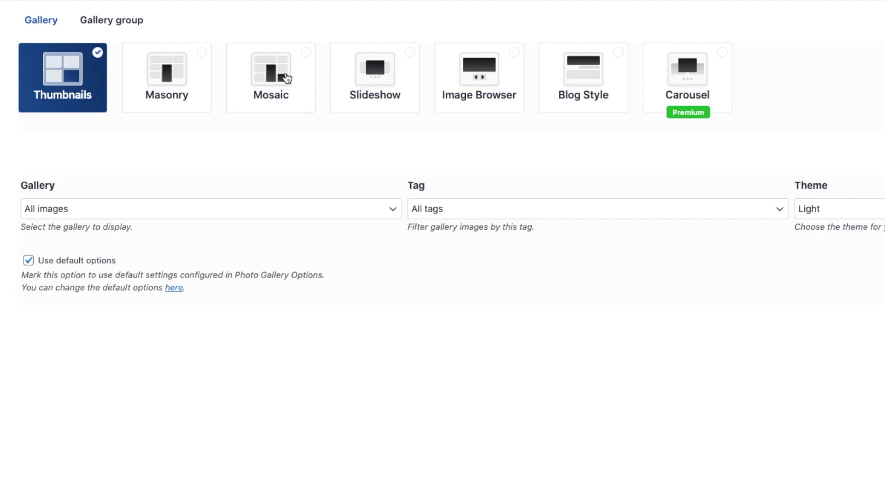
click(285, 79)
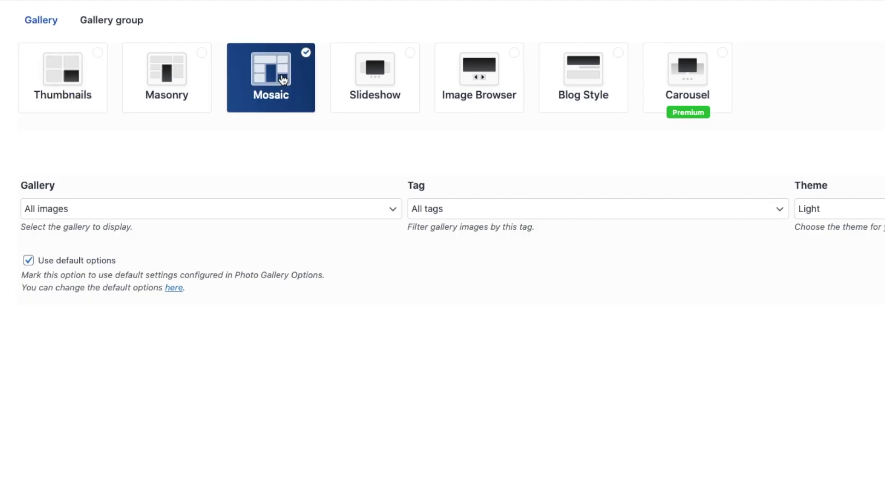
click(243, 217)
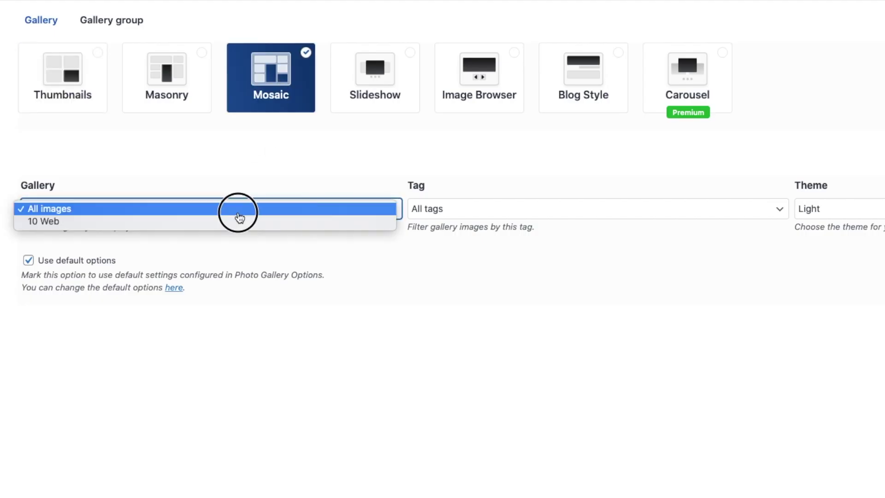
click(237, 223)
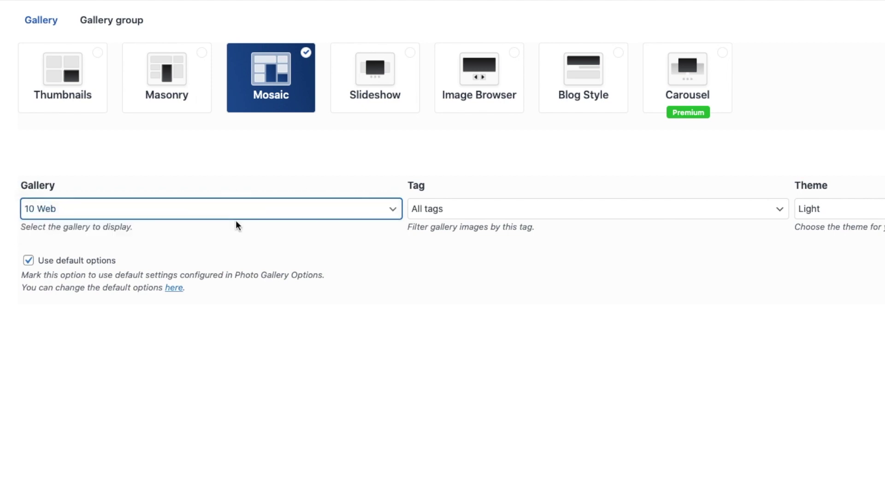
click(859, 212)
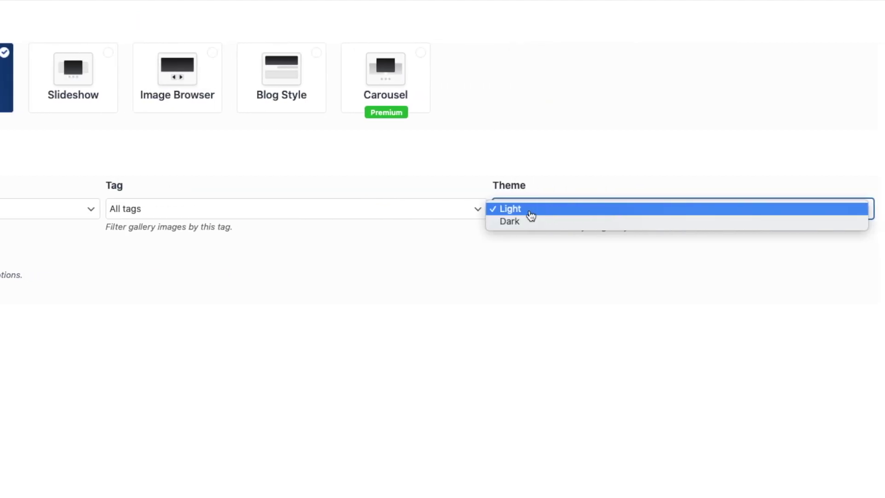
click(531, 210)
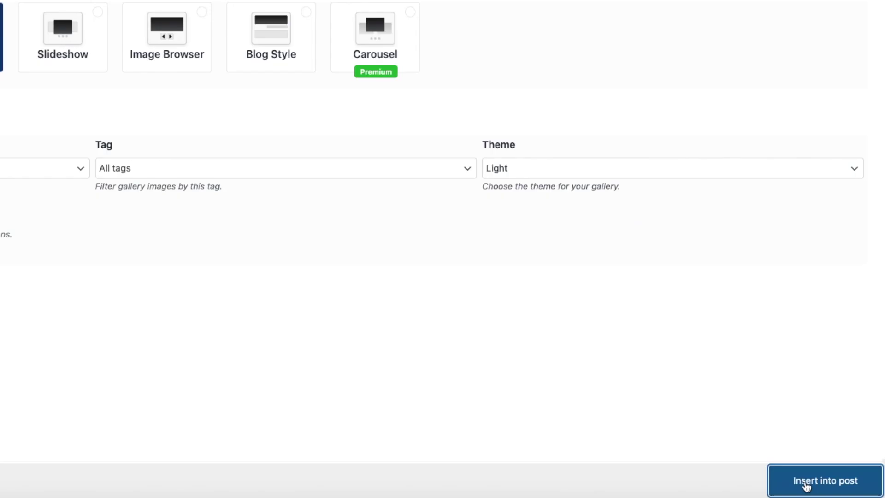
click(807, 481)
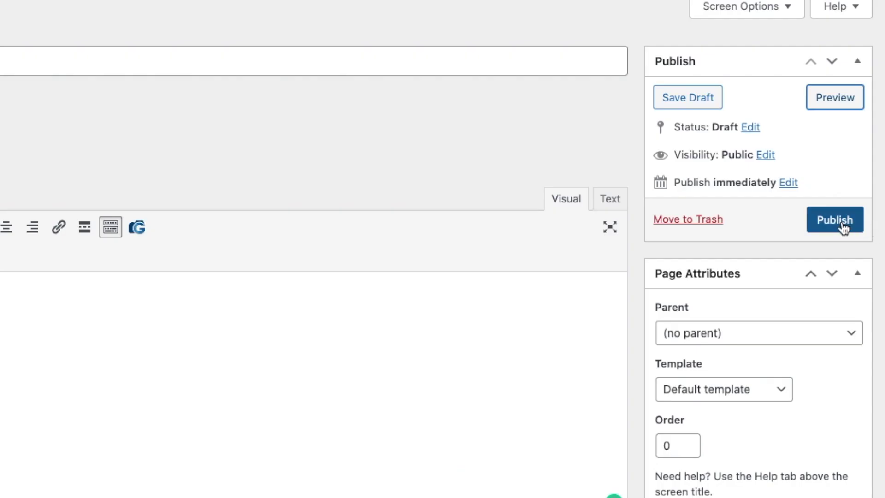
- Publish the 10 Web page, then compare 10Web's Free, Basic, Pro and Bundle pricing plans
click(836, 221)
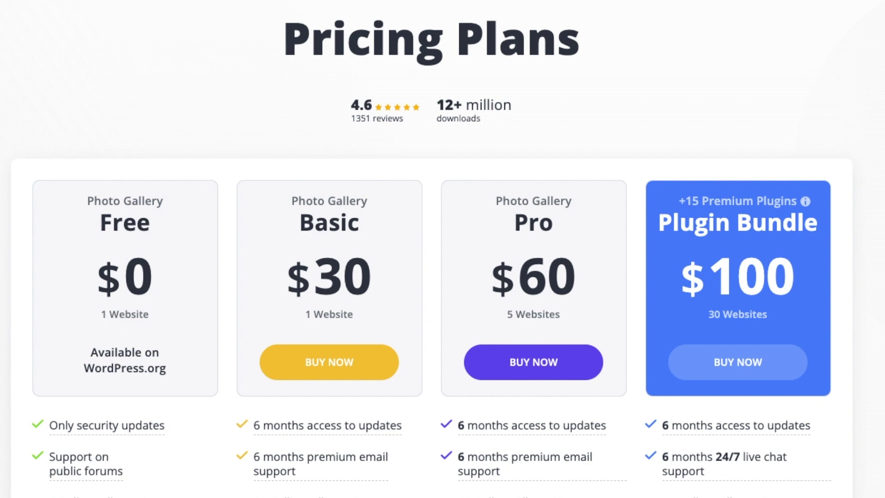
scroll(431, 277, down, 5)
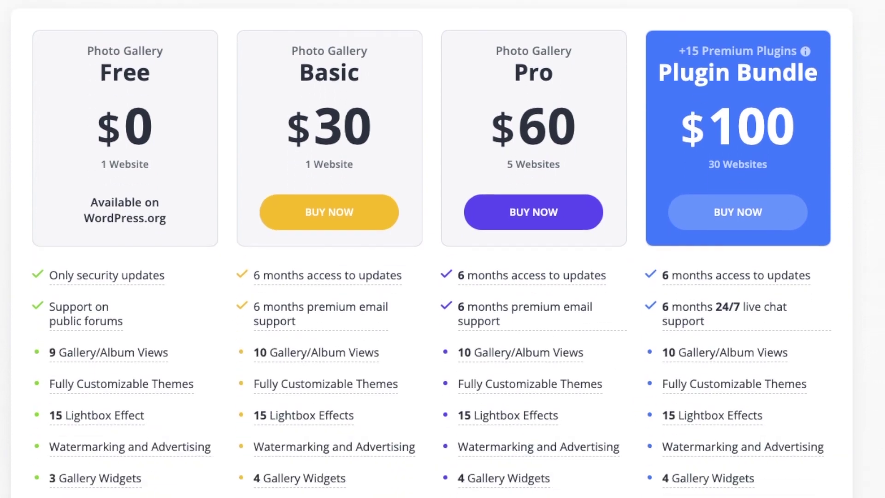
scroll(431, 276, down, 3)
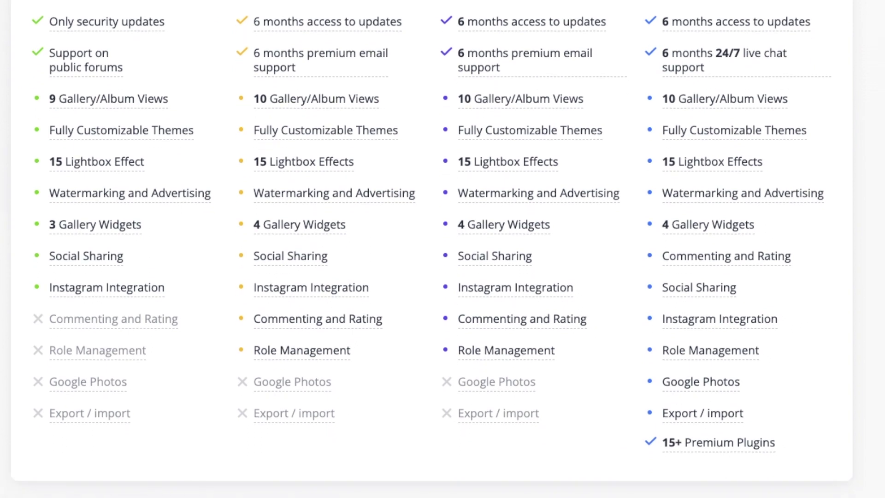
scroll(431, 277, up, 6)
scroll(431, 277, up, 3)
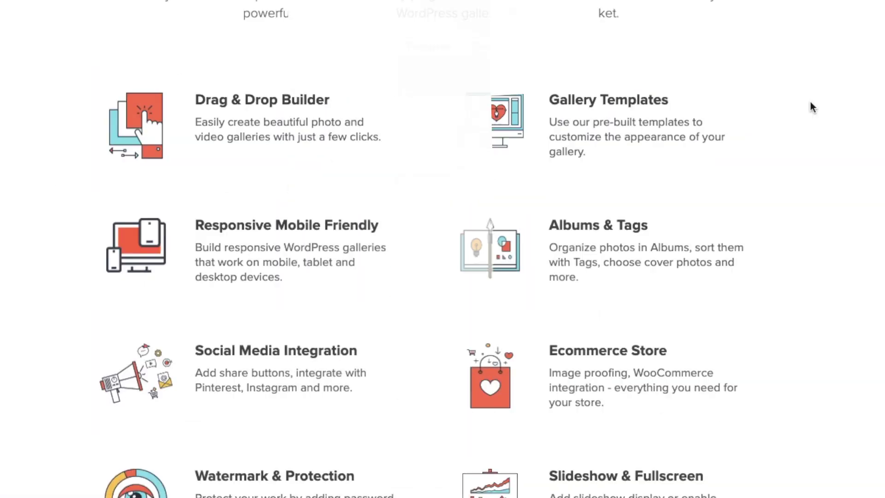
- Open the Envira Gallery Demo page and scroll through its gallery demos
scroll(813, 107, down, 2)
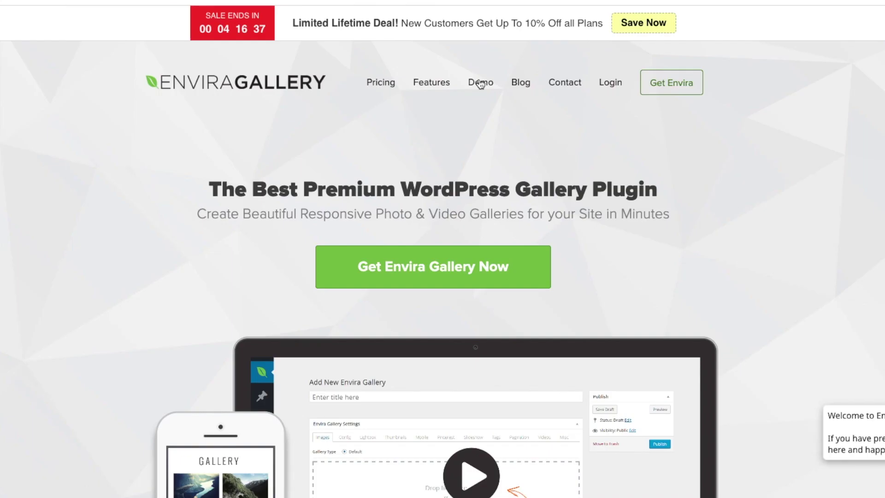
click(480, 83)
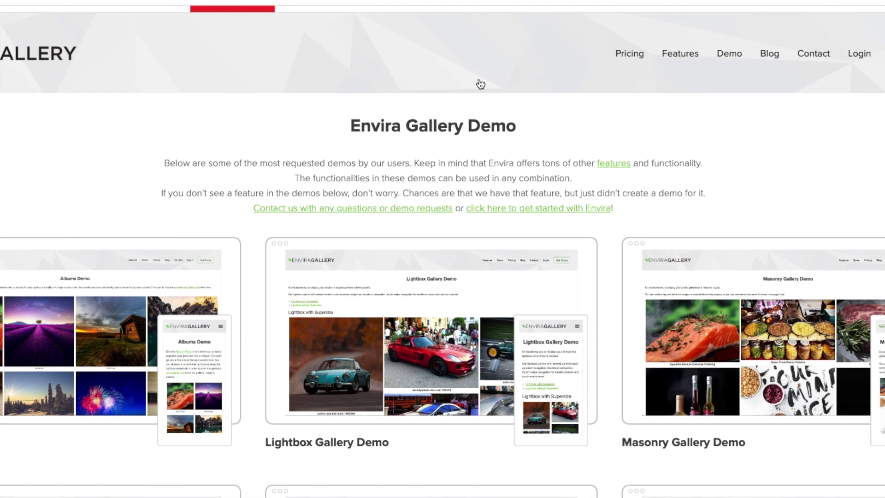
scroll(481, 84, down, 4)
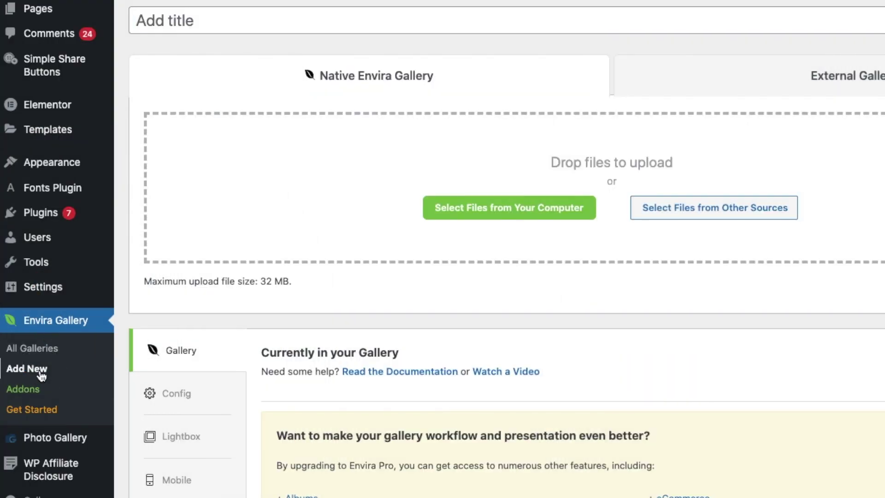
- Create a new Envira gallery titled 'Envira' holding six photos, IMG_1354 through IMG_1429
click(41, 373)
scroll(197, 352, down, 5)
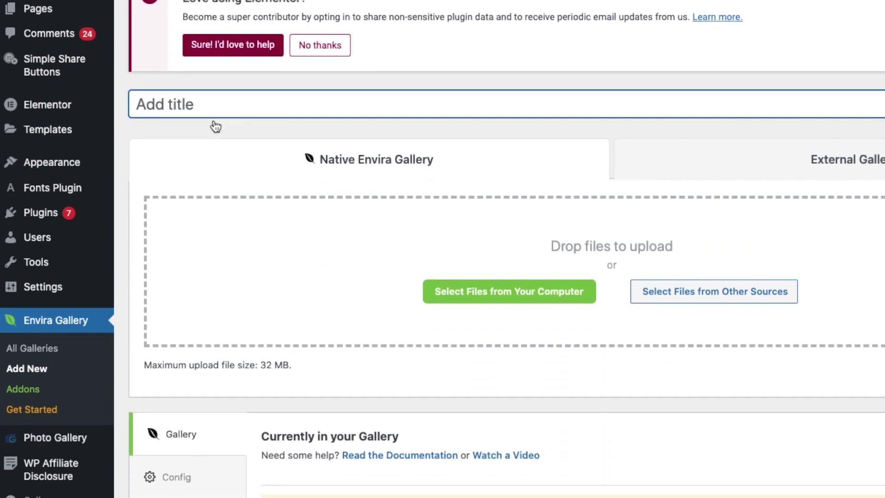
text(En)
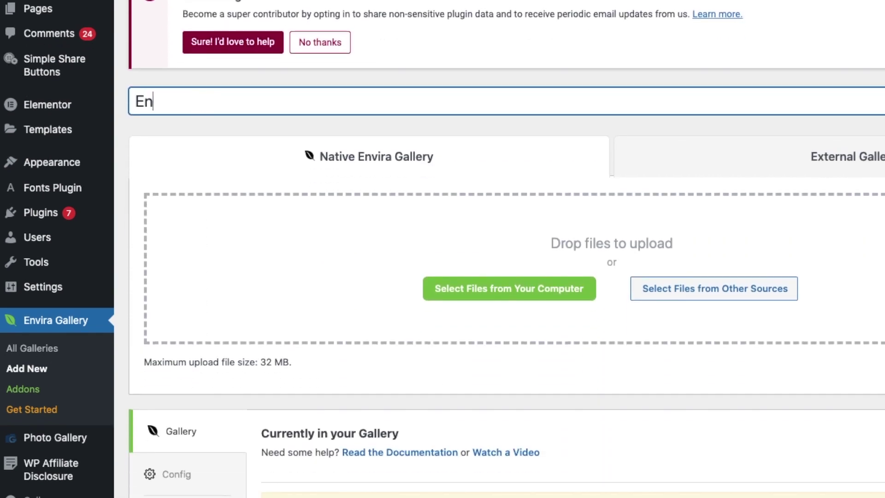
text(vira)
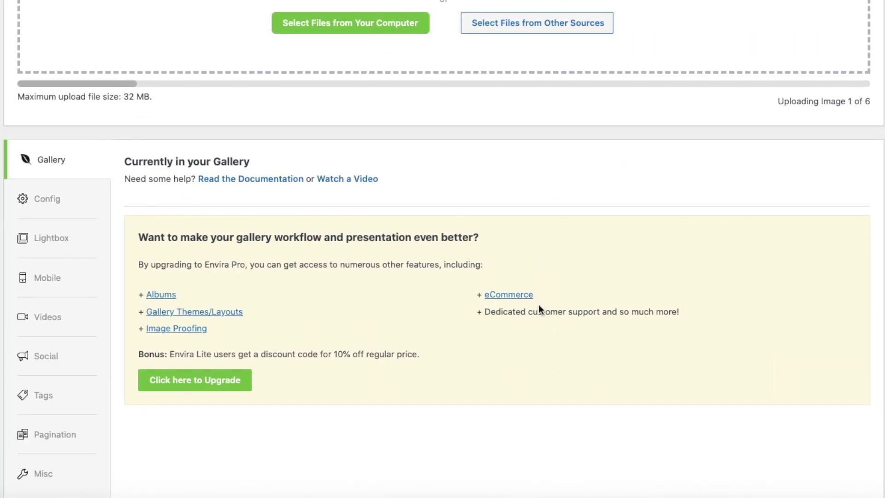
scroll(539, 304, down, 1)
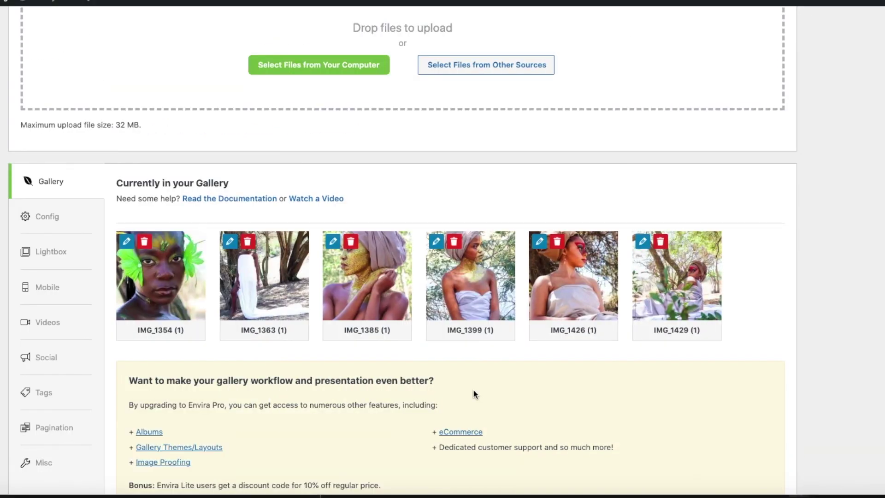
- Open the gallery's Lightbox settings and keep the Legacy lightbox theme
click(49, 253)
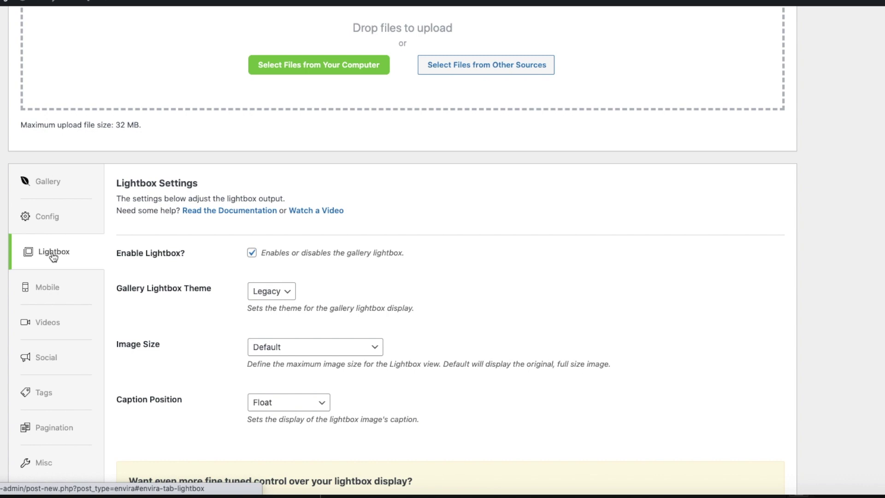
click(268, 291)
click(401, 289)
scroll(401, 289, down, 3)
- Set lightbox Image Size to Medium Large (768 × 0) and Caption Position to Outside
click(322, 244)
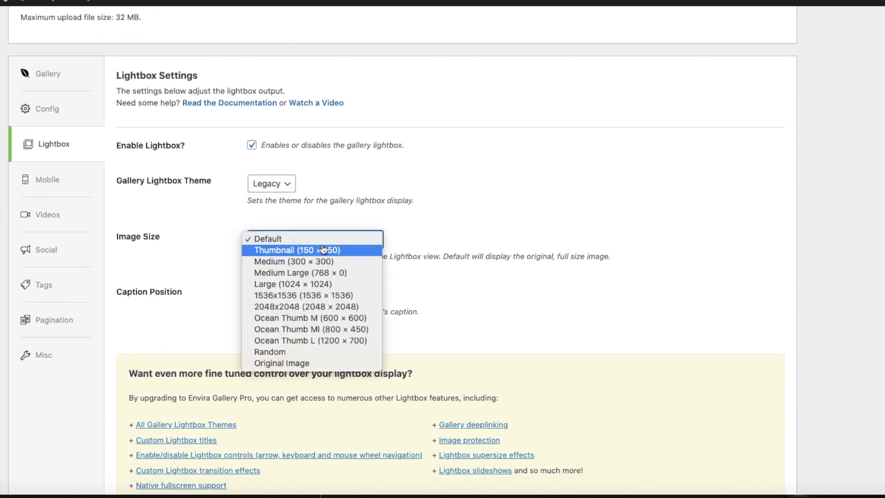
click(329, 273)
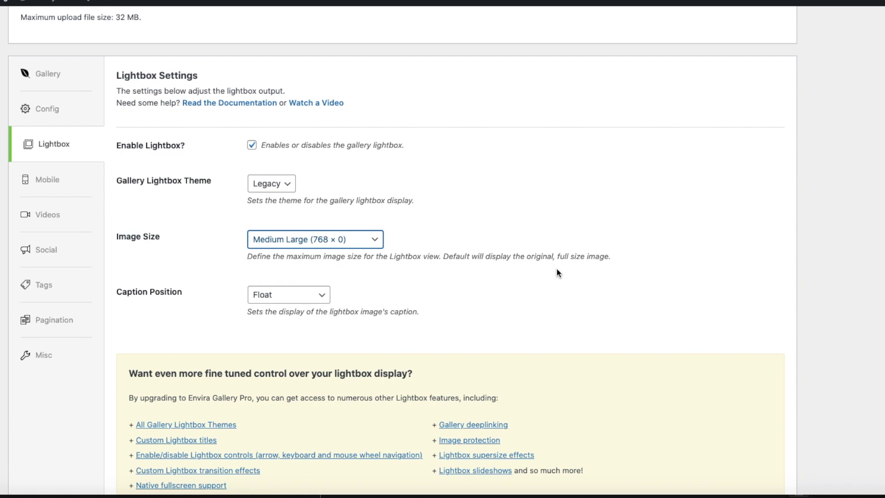
scroll(557, 270, down, 3)
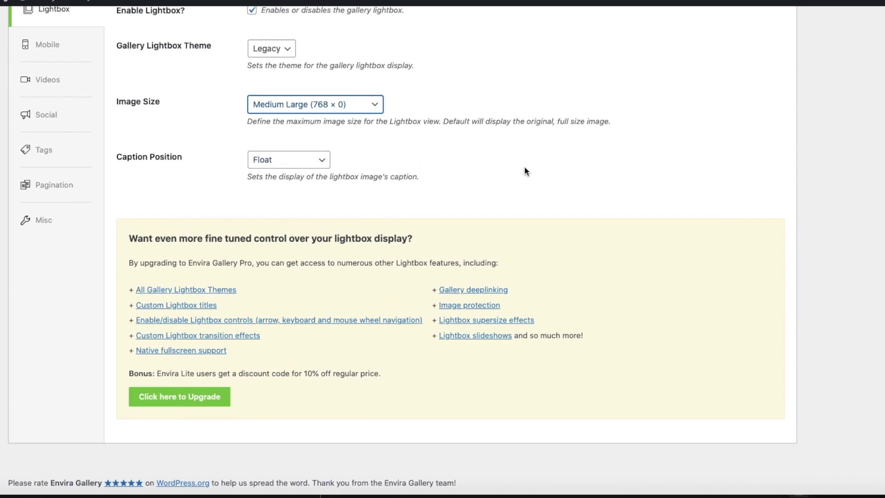
click(273, 161)
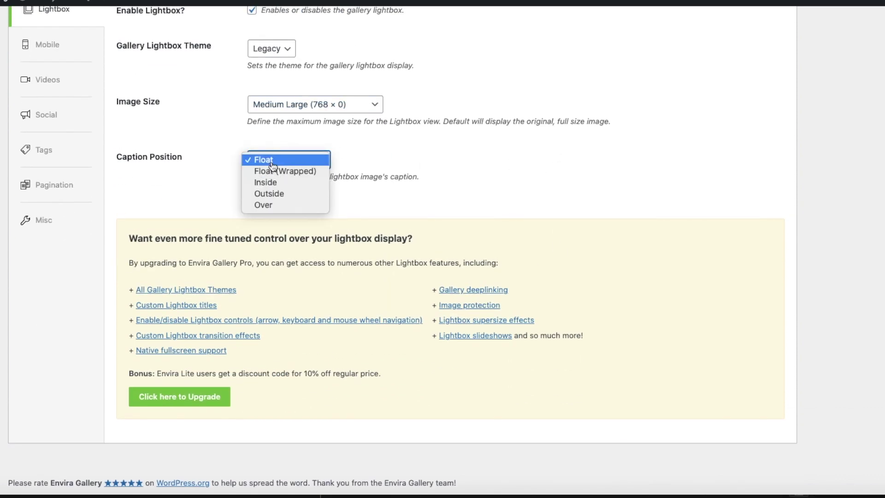
click(291, 193)
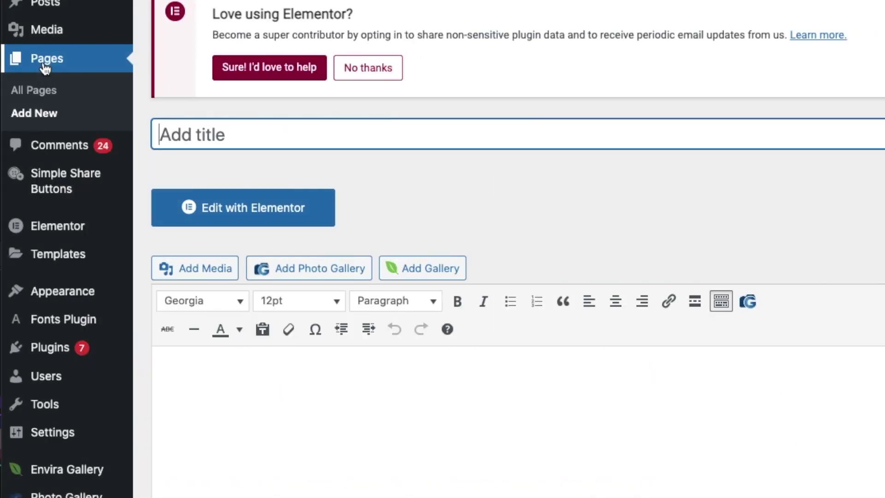
- Title the new gallery page 'Envira', preview it, and browse photos full-size in the lightbox
text(Envira)
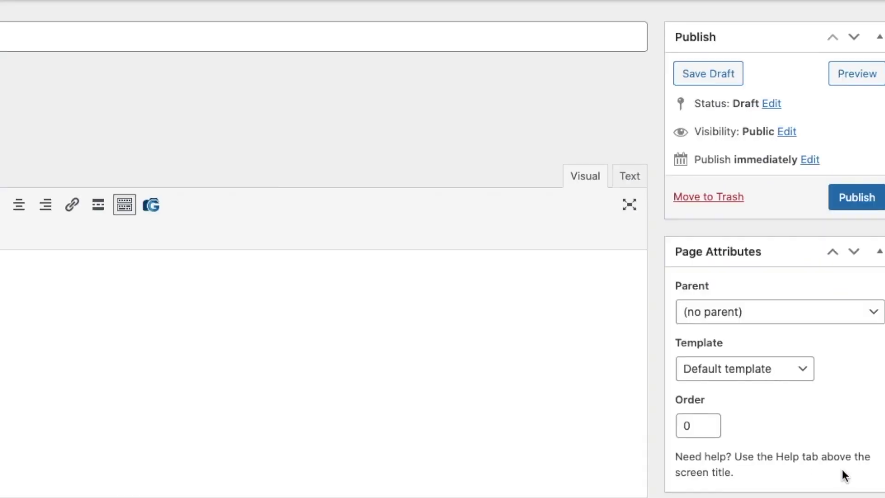
click(850, 177)
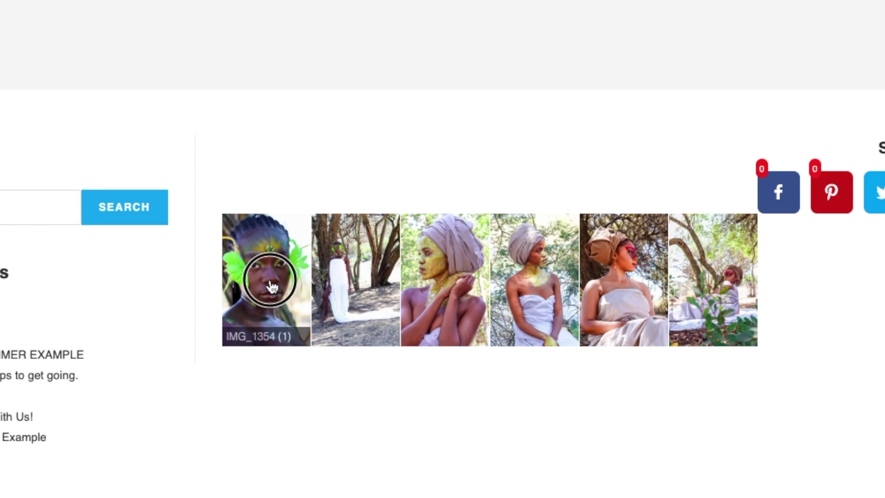
click(267, 287)
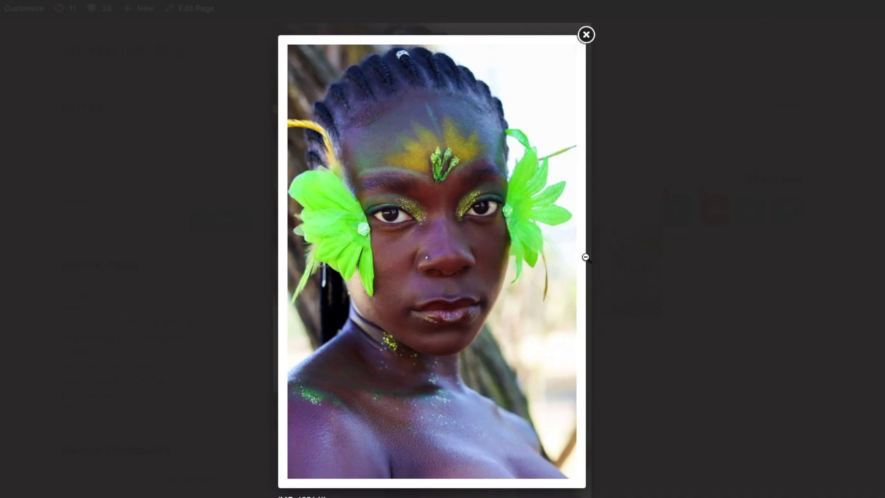
click(561, 264)
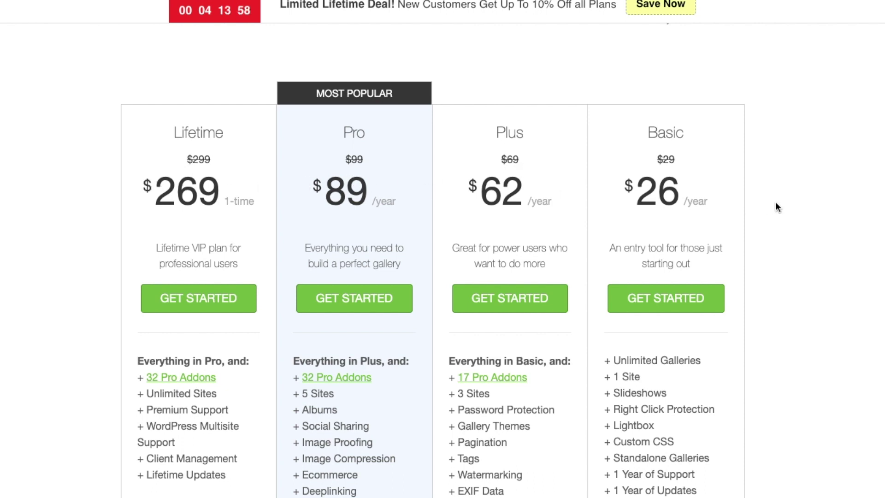
- Scroll through Envira's Lifetime, Pro, Plus and Basic prices, then down the homepage feature list
scroll(814, 203, down, 6)
scroll(812, 205, up, 3)
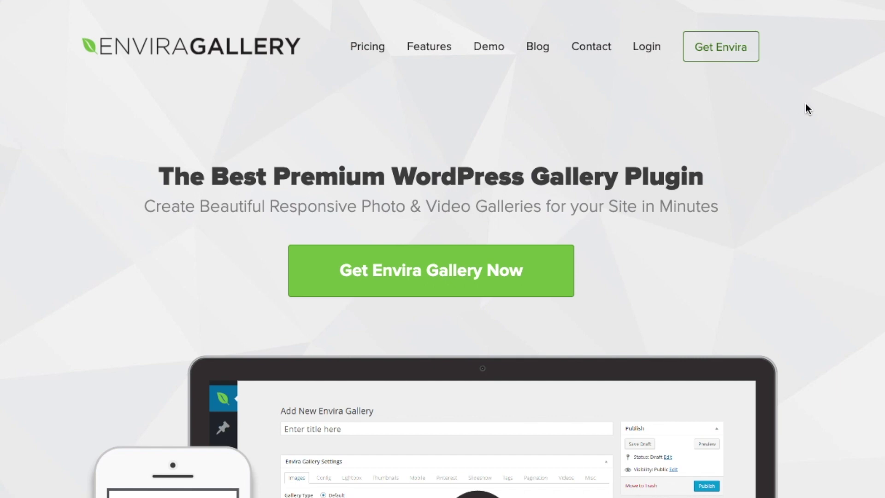
scroll(806, 104, down, 6)
scroll(806, 105, down, 5)
scroll(806, 104, down, 5)
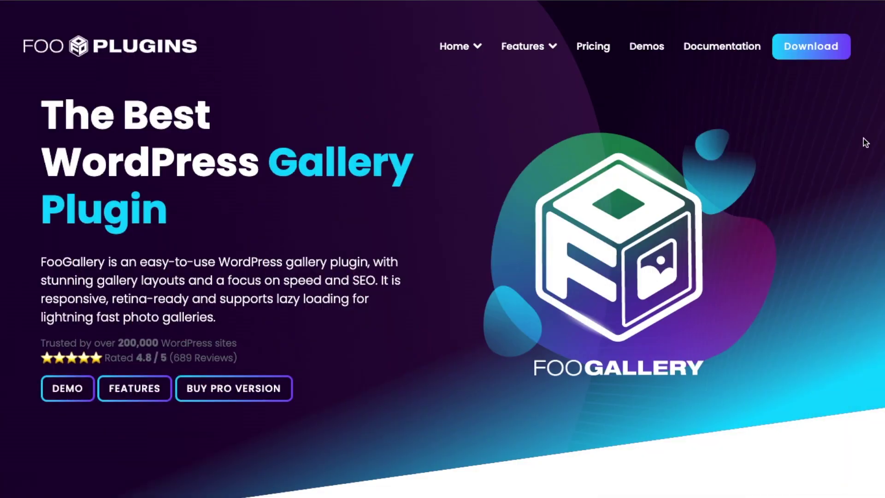
- Open the Road Lane photo in the justified demo's lightbox and step through Lily to Butterfly and beyond
scroll(865, 142, down, 8)
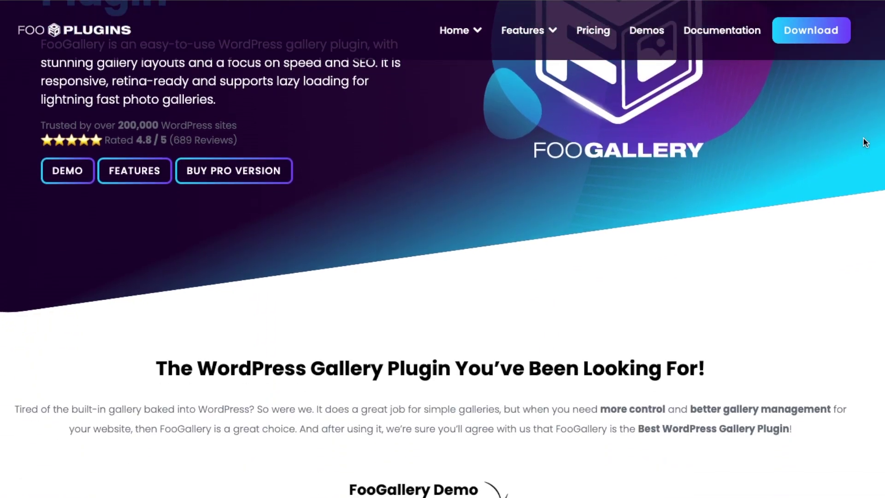
scroll(864, 139, down, 5)
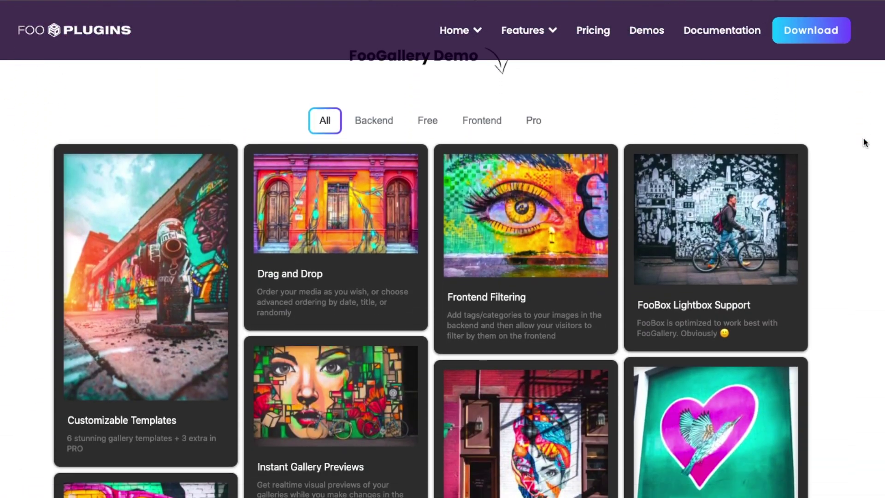
scroll(864, 138, down, 6)
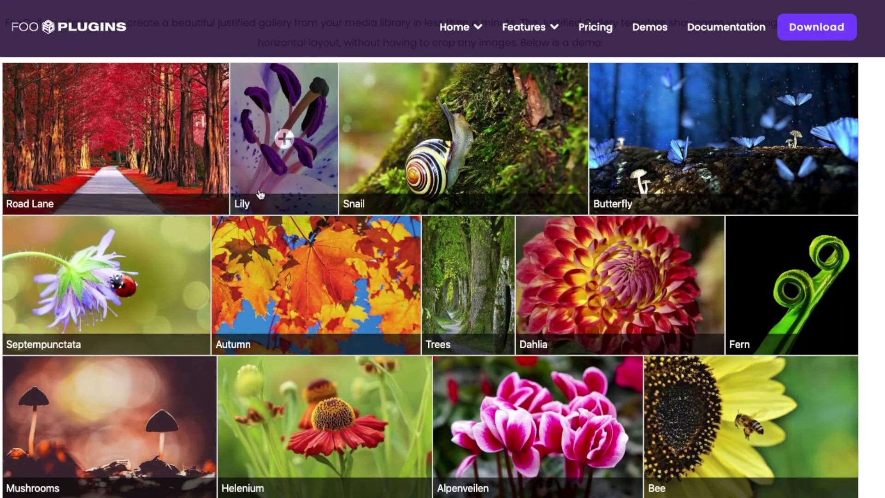
click(172, 152)
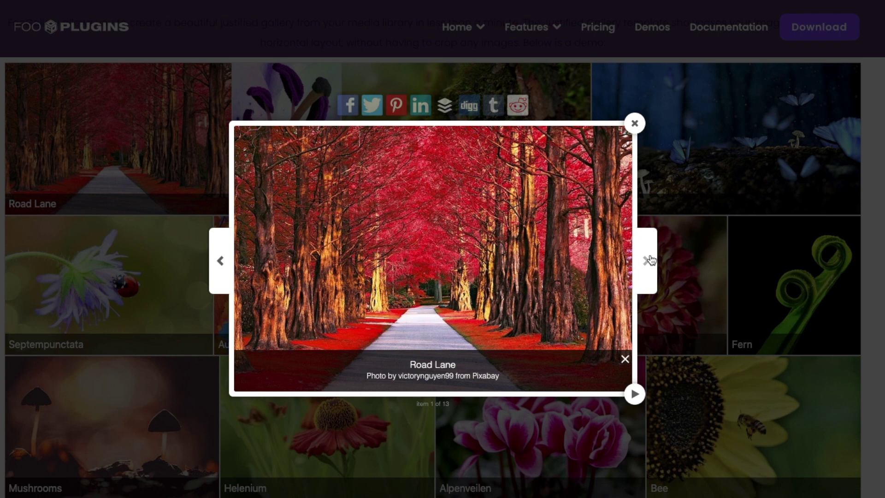
click(648, 259)
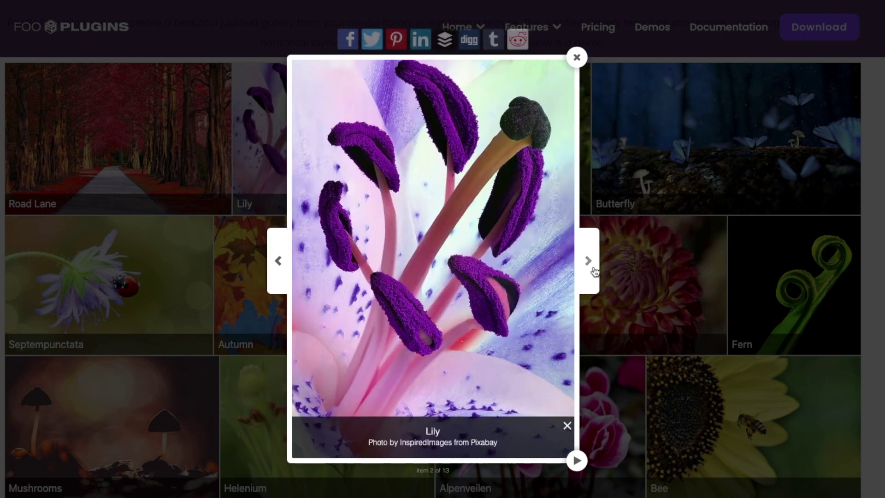
click(594, 271)
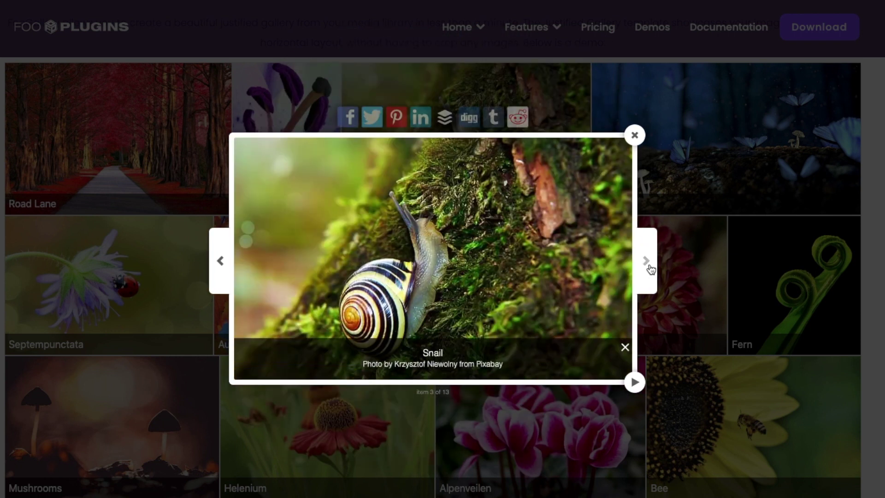
click(650, 270)
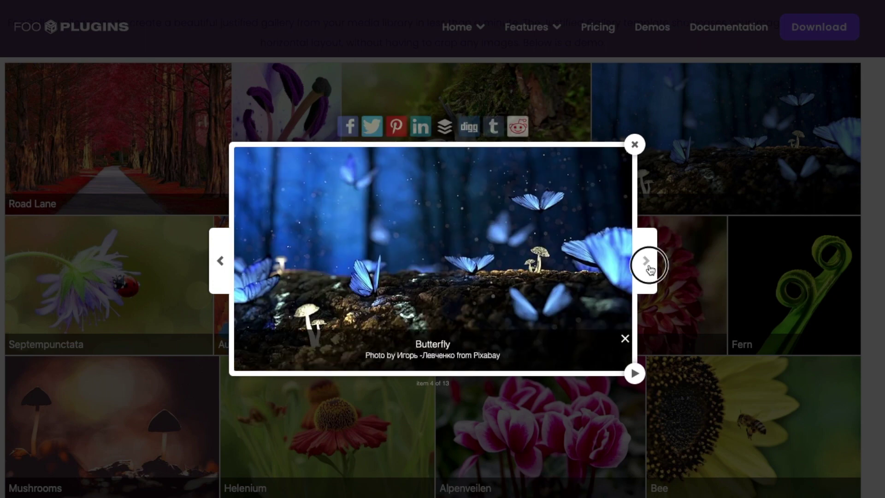
click(650, 261)
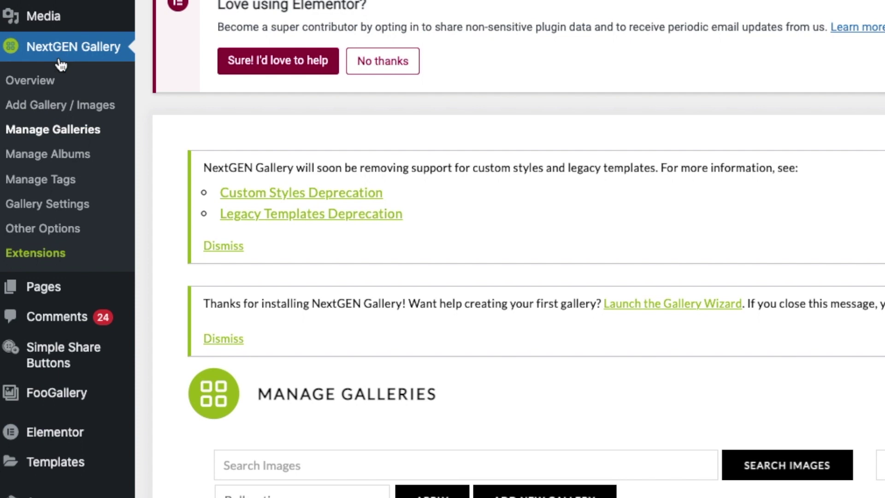
- Create a NextGEN gallery titled 'Next Gen' and upload the six selected photos into it
click(59, 107)
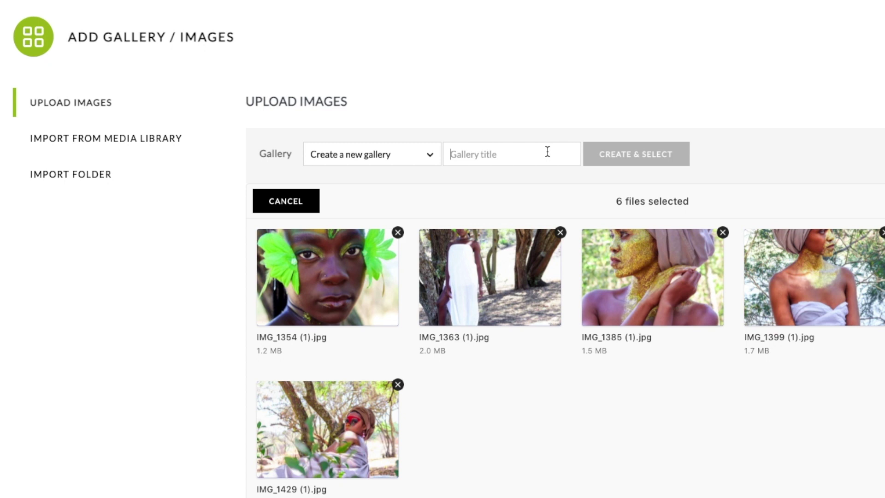
click(548, 151)
text(Next Gen)
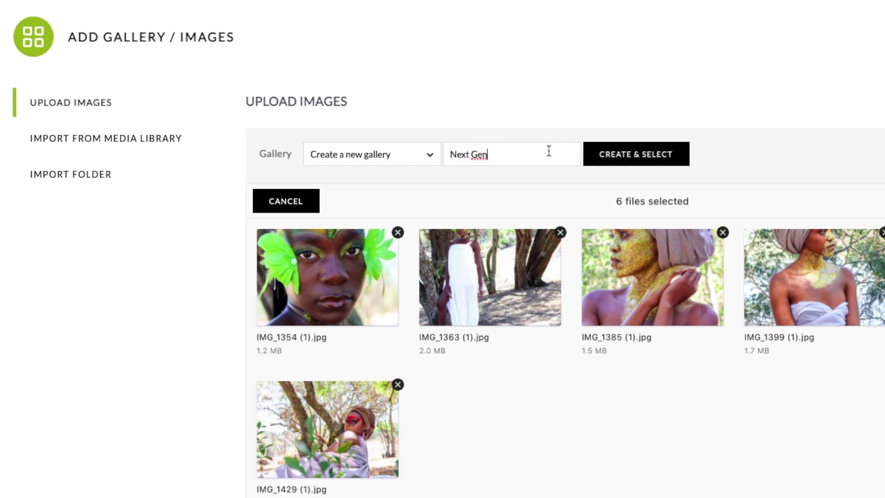
click(658, 153)
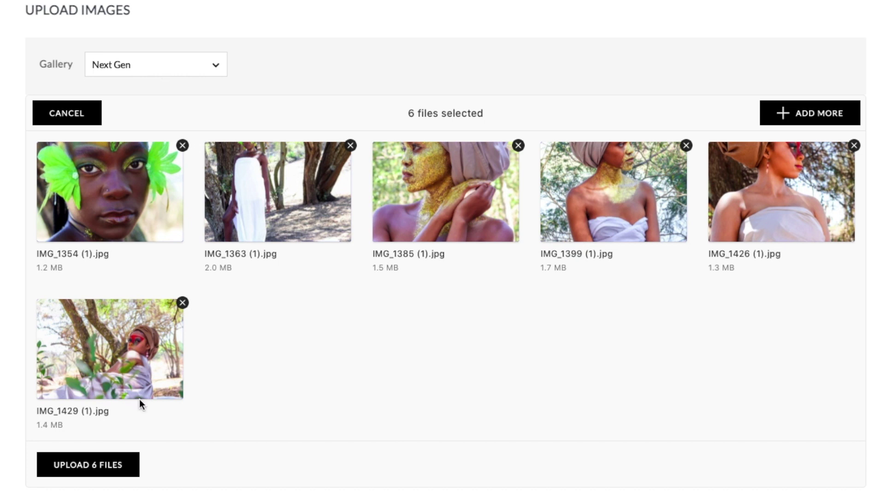
click(107, 459)
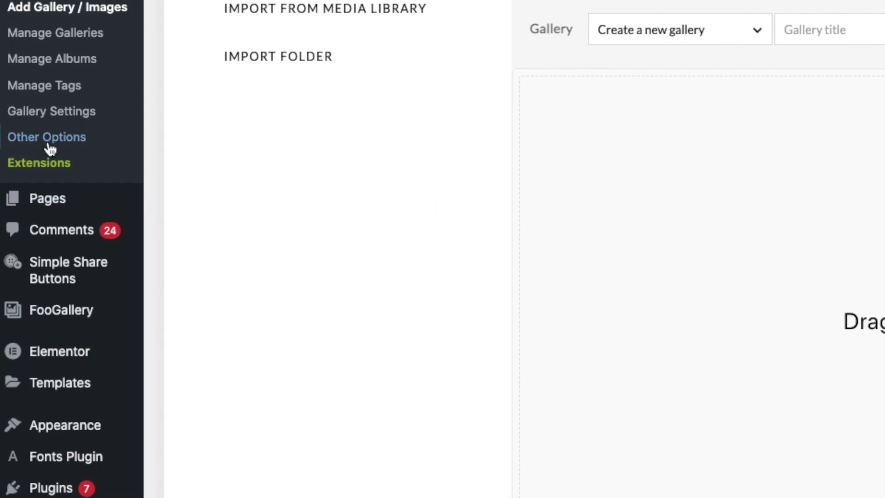
- Open the NEXT GEN gallery and edit the first image's title text IMG_1354-1
scroll(65, 141, up, 2)
click(80, 134)
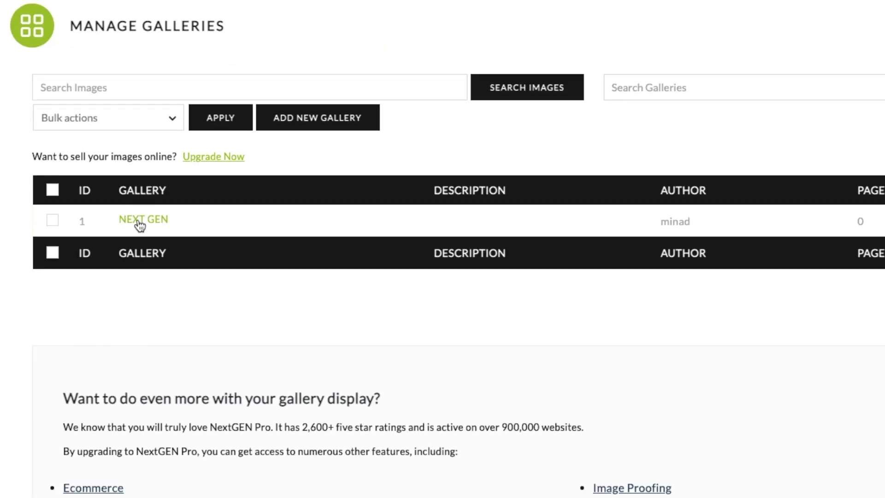
click(143, 224)
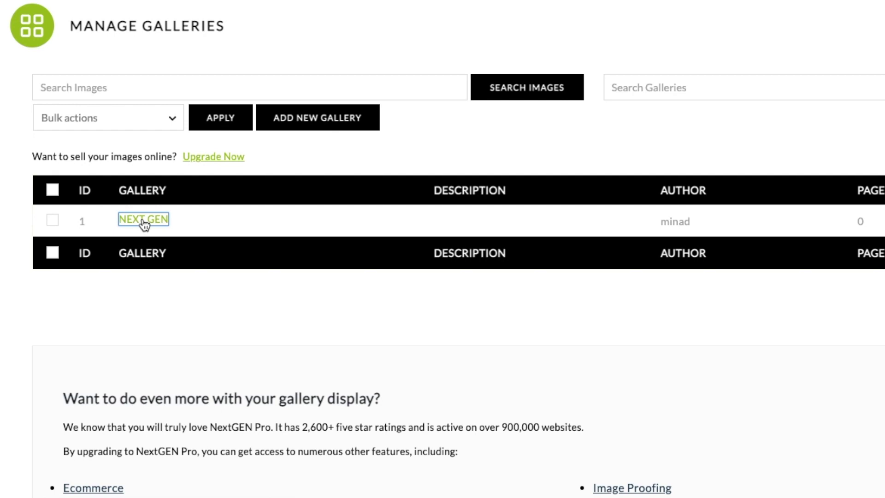
click(466, 160)
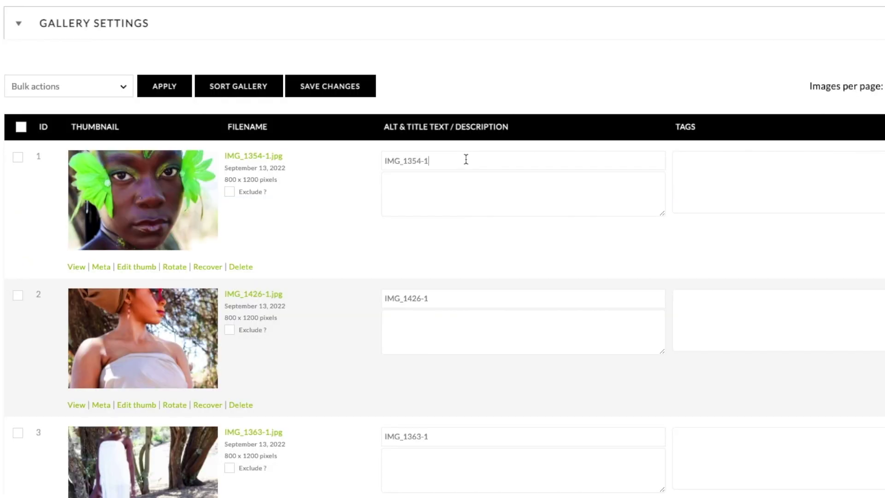
drag(466, 159, 322, 162)
click(476, 200)
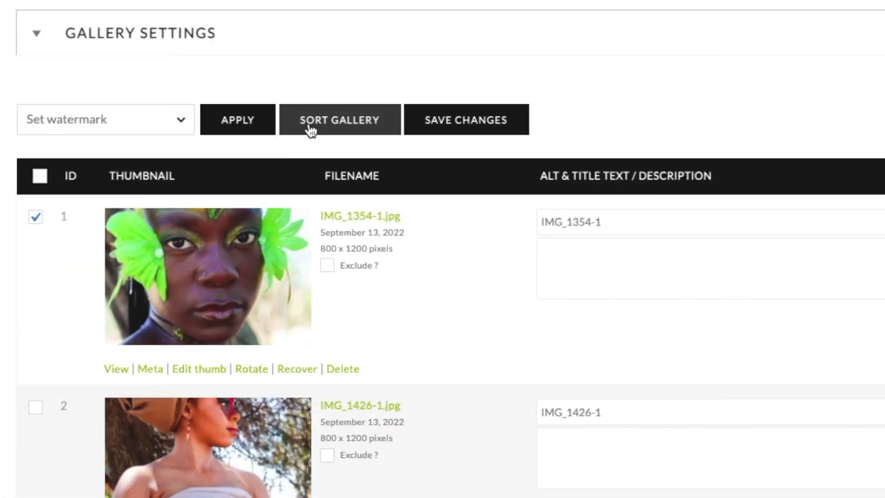
- Sort the photos to start IMG_1354, IMG_1363, IMG_1429, IMG_1426, IMG_1399 and save the order
click(311, 130)
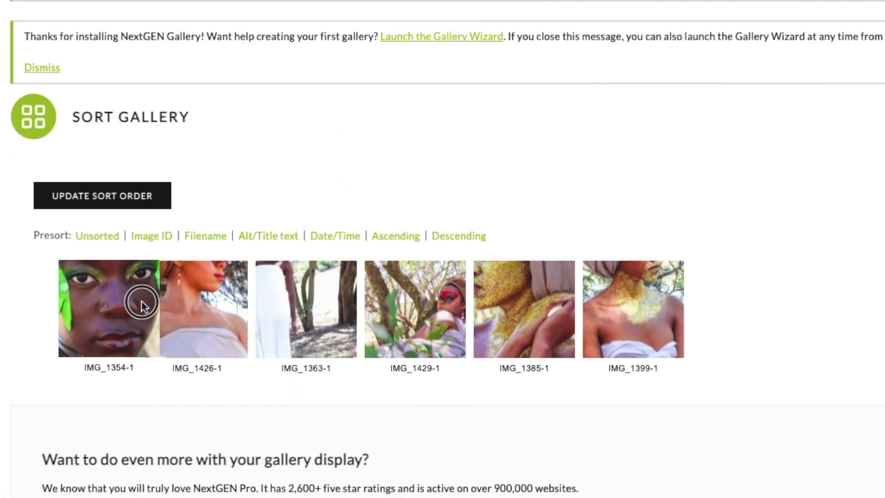
drag(142, 302, 702, 325)
drag(167, 322, 190, 317)
drag(89, 322, 295, 320)
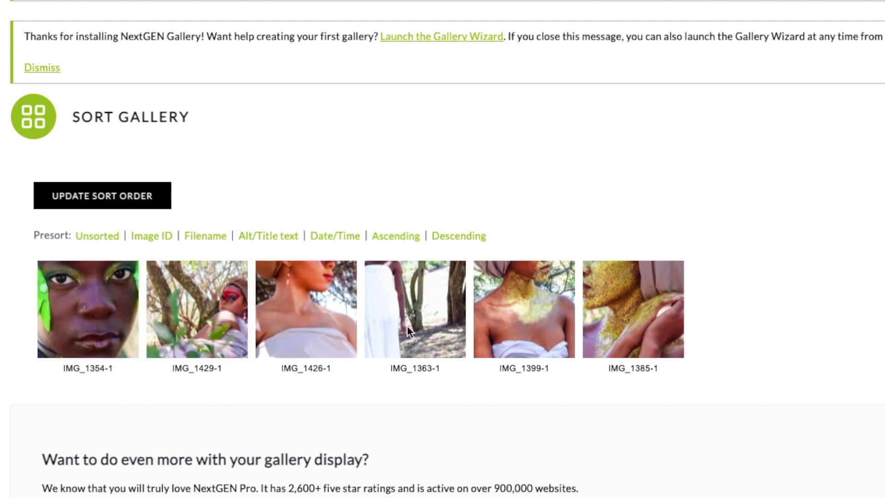
drag(408, 327, 134, 334)
drag(134, 333, 124, 333)
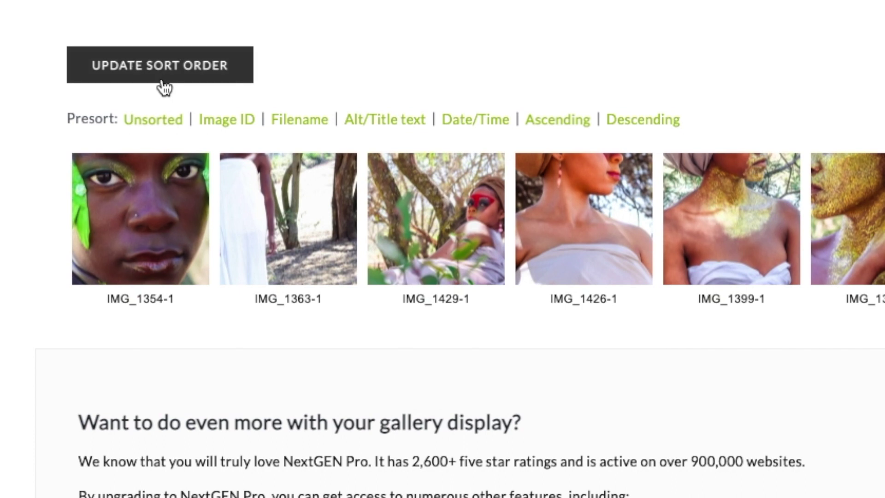
click(160, 65)
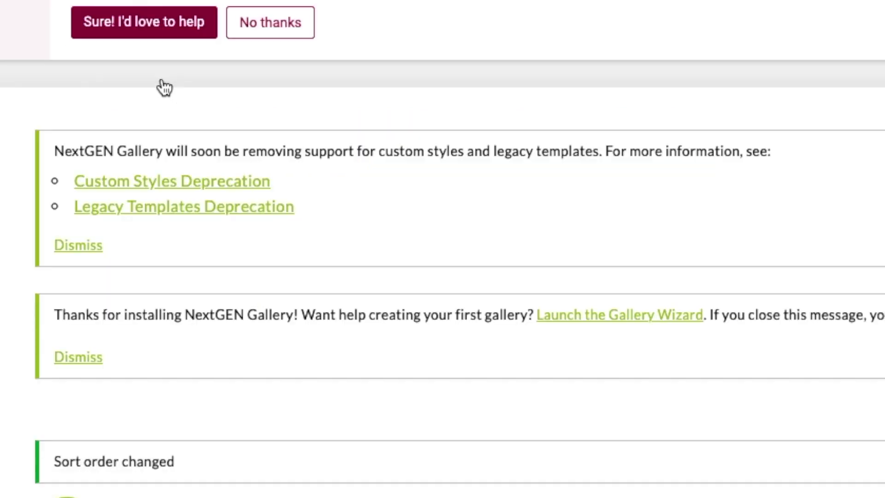
- Add a new page, enter its Next Gen title, and embed the NextGEN gallery as a Basic Slideshow
scroll(164, 88, down, 10)
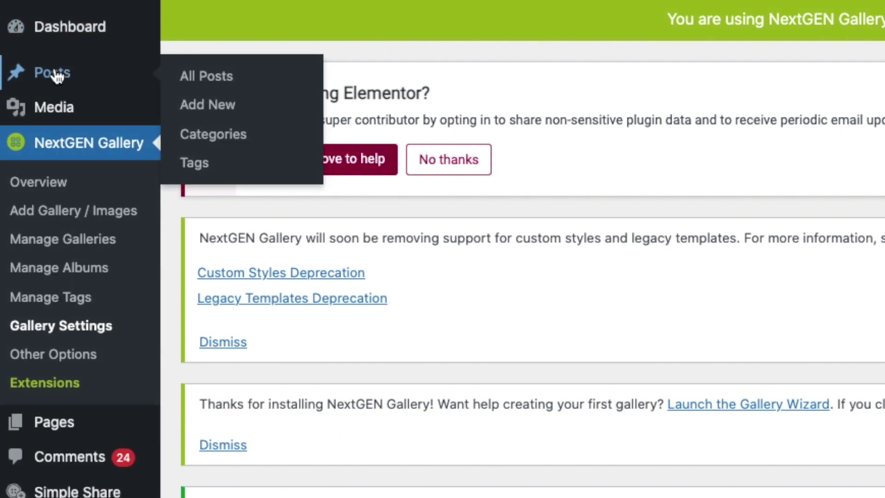
mouse_move(58, 119)
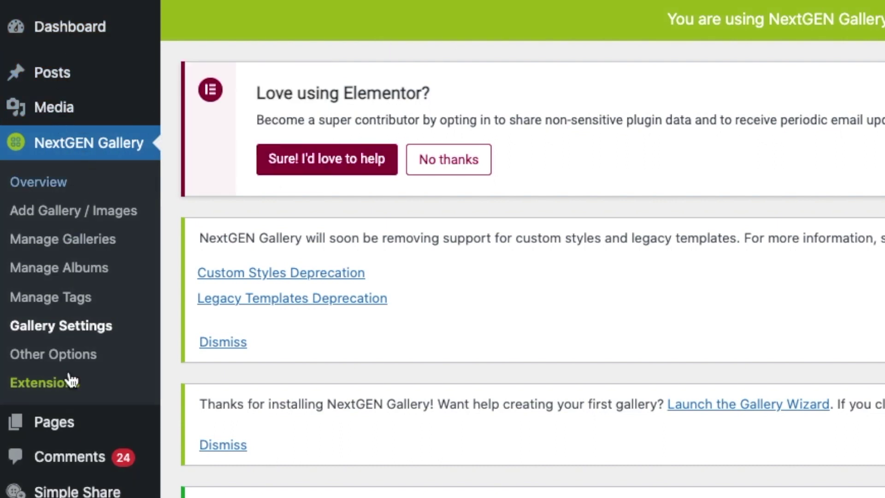
mouse_move(67, 429)
click(229, 456)
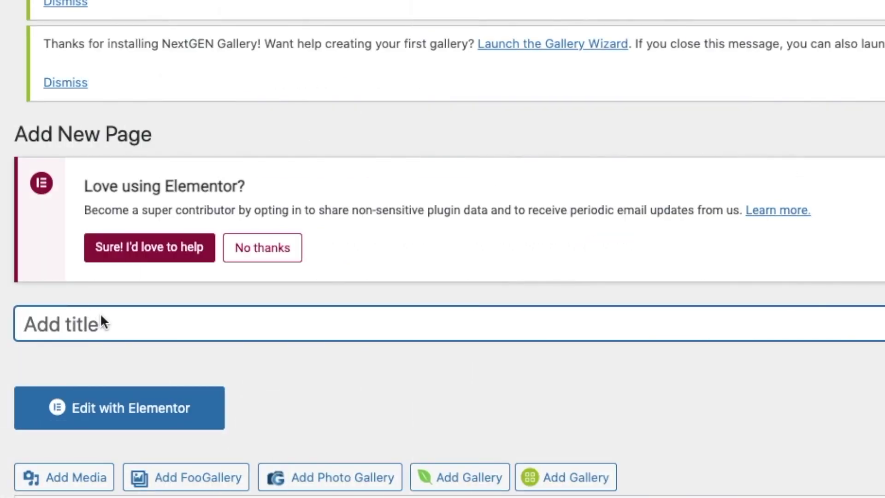
text(Next Geb)
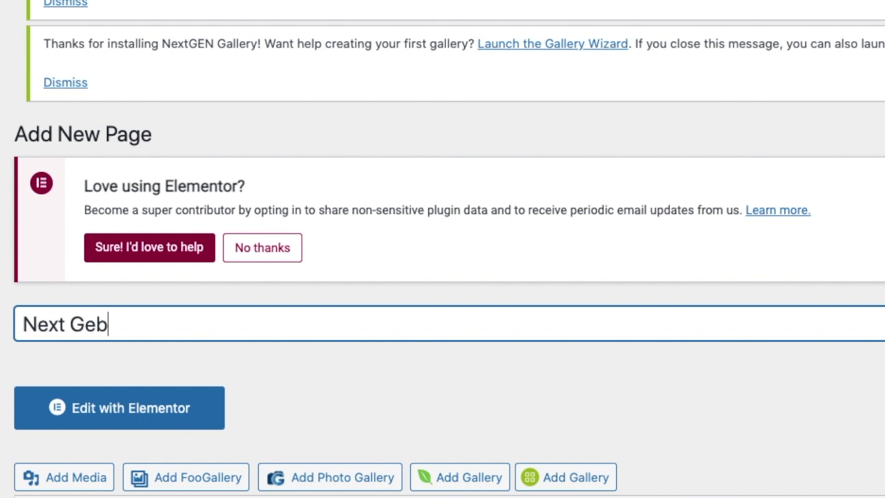
key(BackSpace)
scroll(464, 331, down, 10)
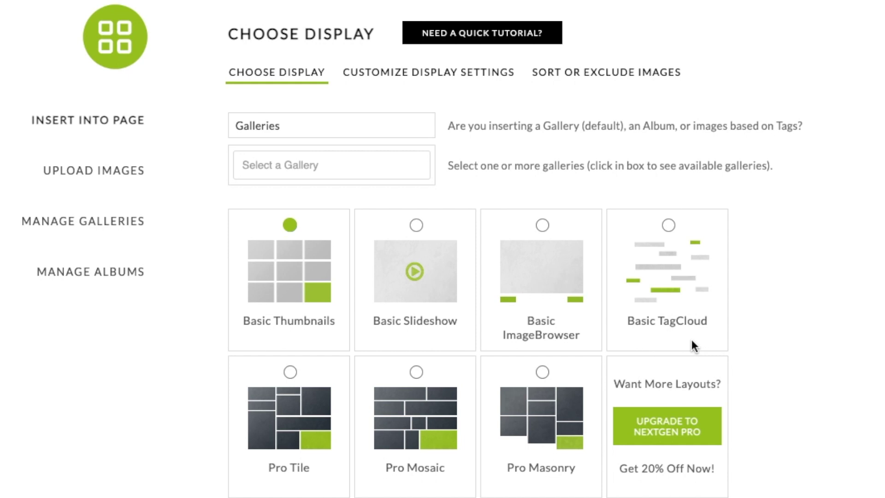
click(403, 273)
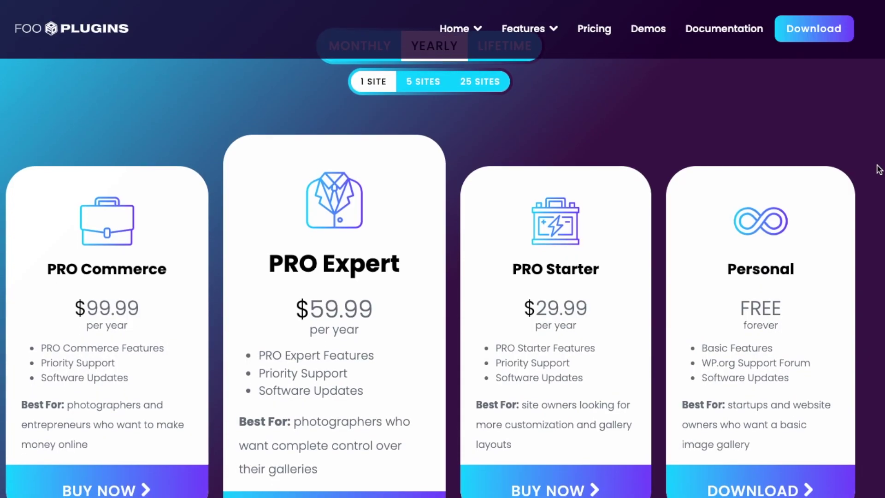
- Compare FooGallery prices for monthly, yearly and lifetime billing across 1, 5 and 25 sites, ending on yearly
scroll(879, 169, down, 1)
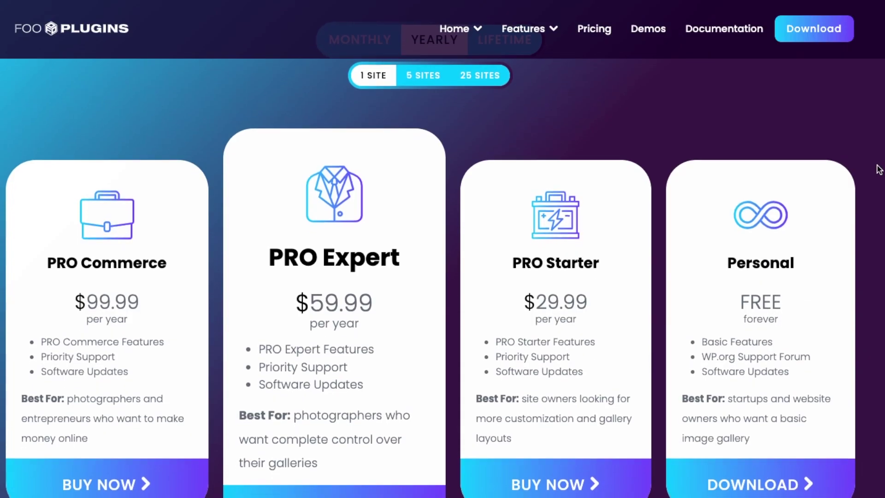
scroll(879, 170, up, 2)
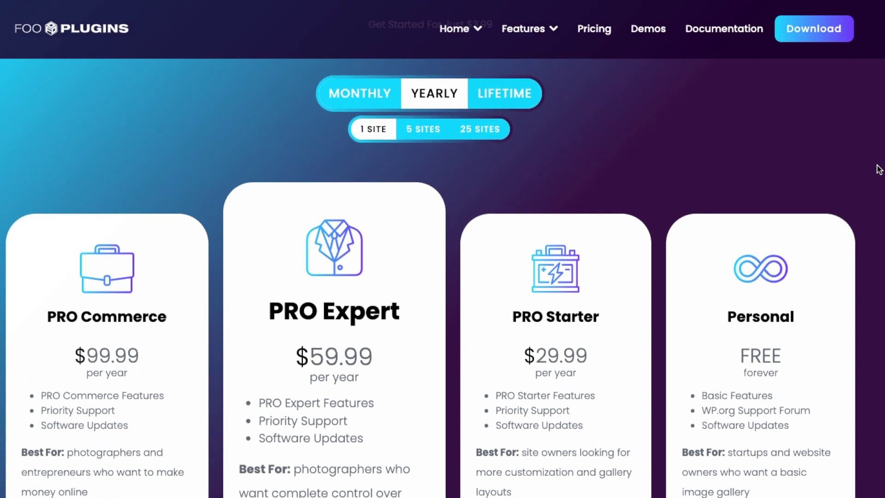
click(355, 94)
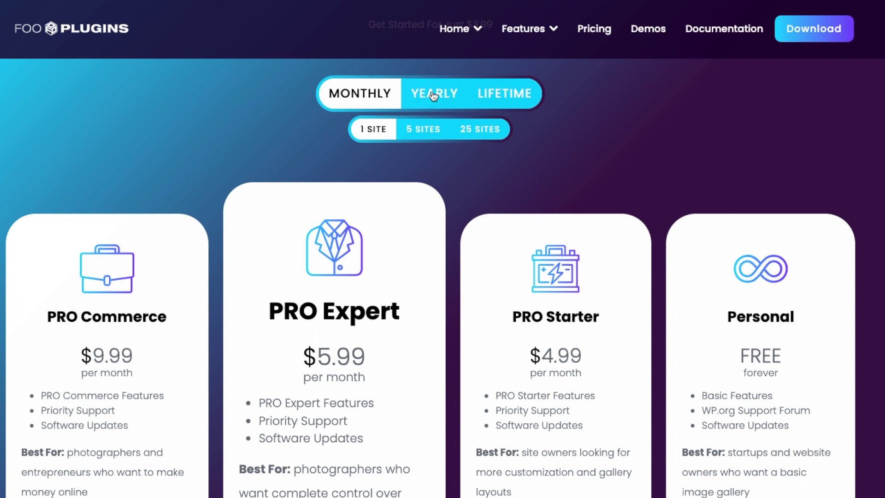
click(415, 96)
click(529, 95)
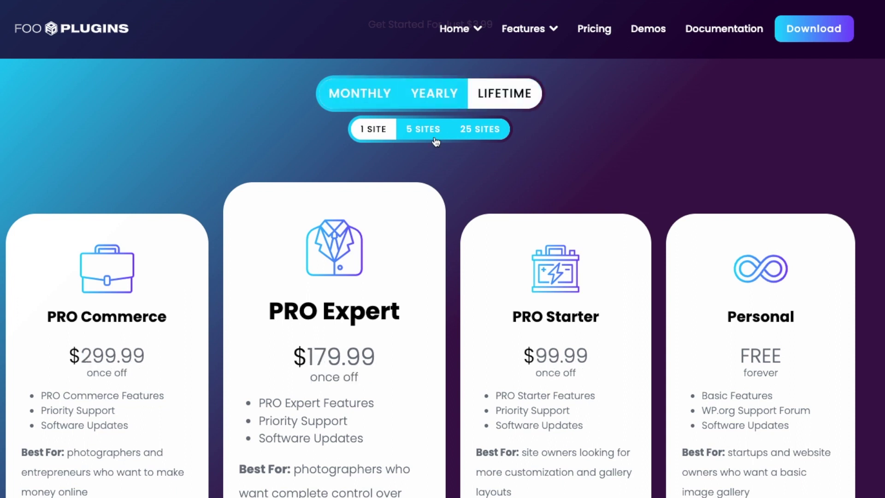
click(422, 131)
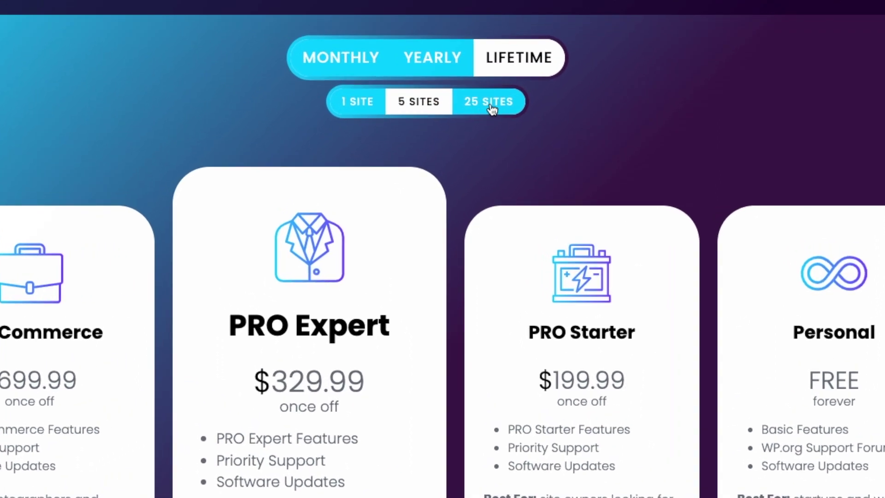
click(493, 111)
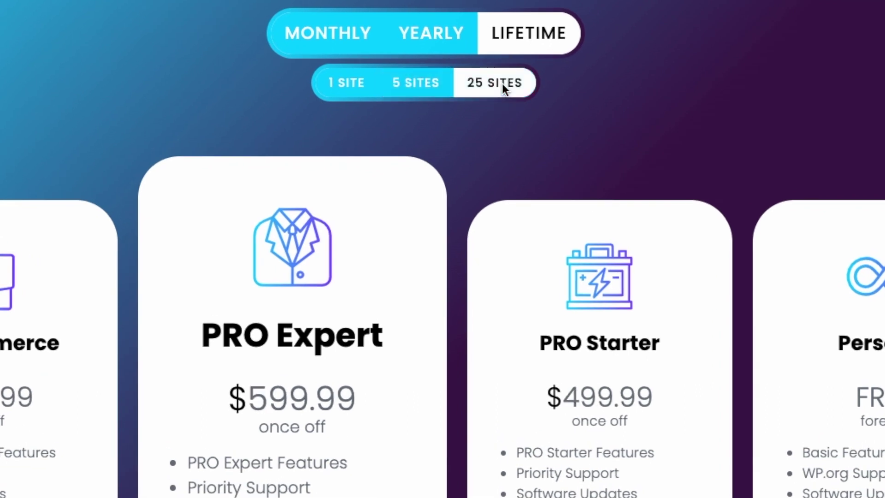
click(329, 85)
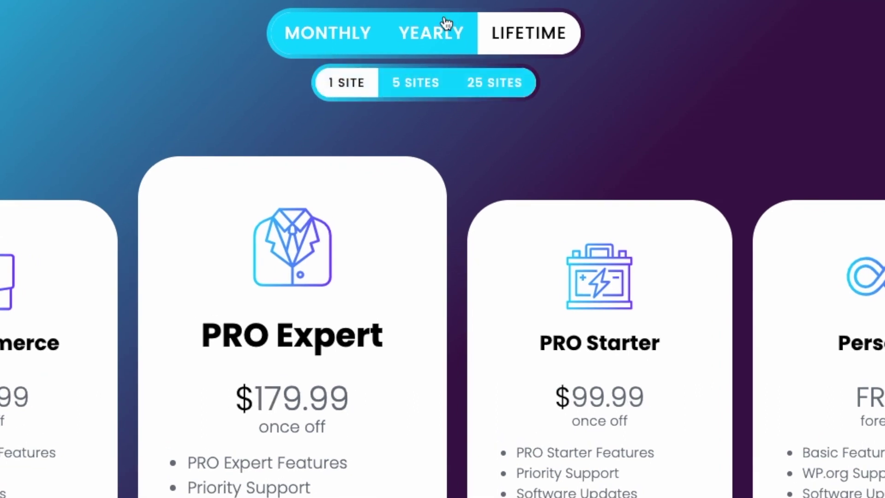
click(427, 39)
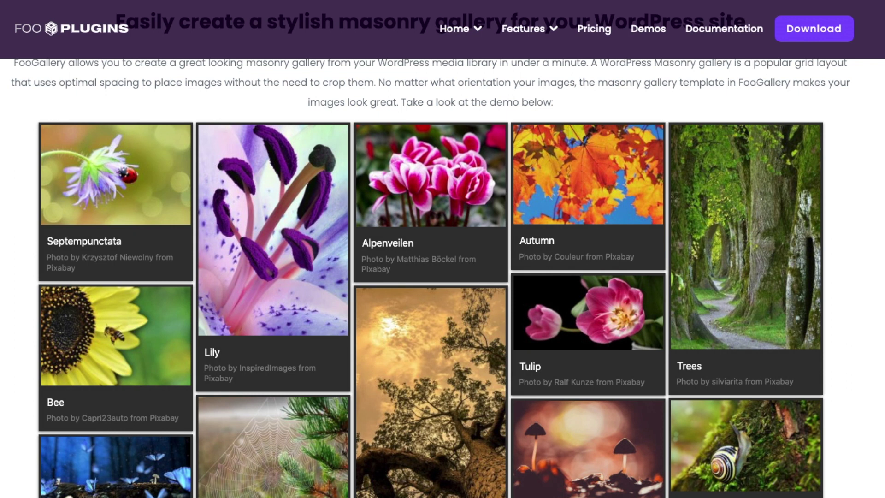
- Advance the Carousel Gallery demo four images forward to the red-sea picture
scroll(431, 277, down, 4)
scroll(430, 277, up, 4)
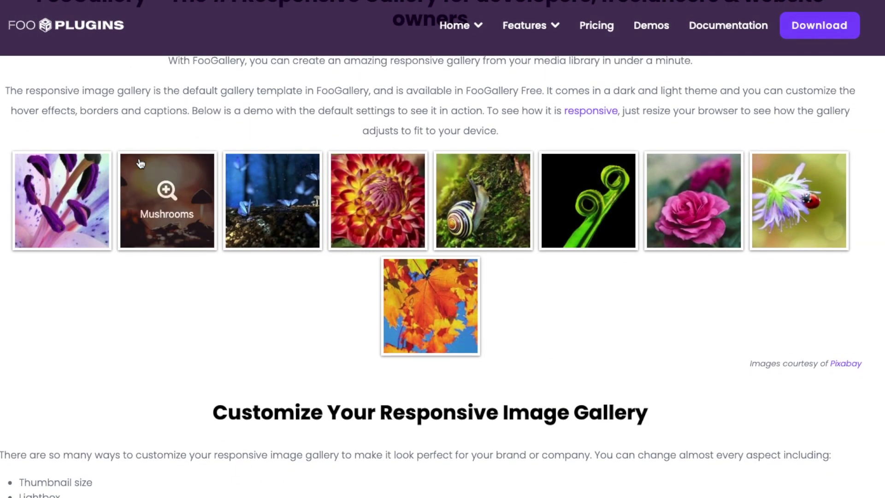
scroll(141, 163, down, 3)
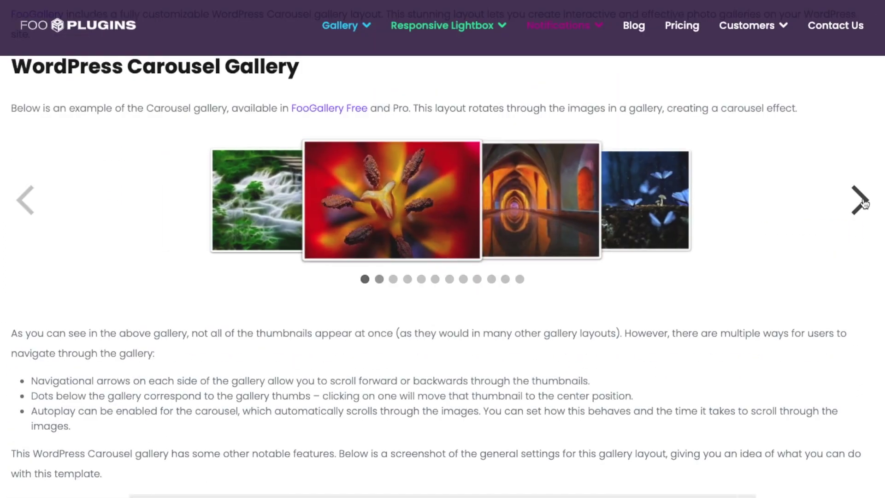
click(861, 201)
click(860, 201)
click(860, 201)
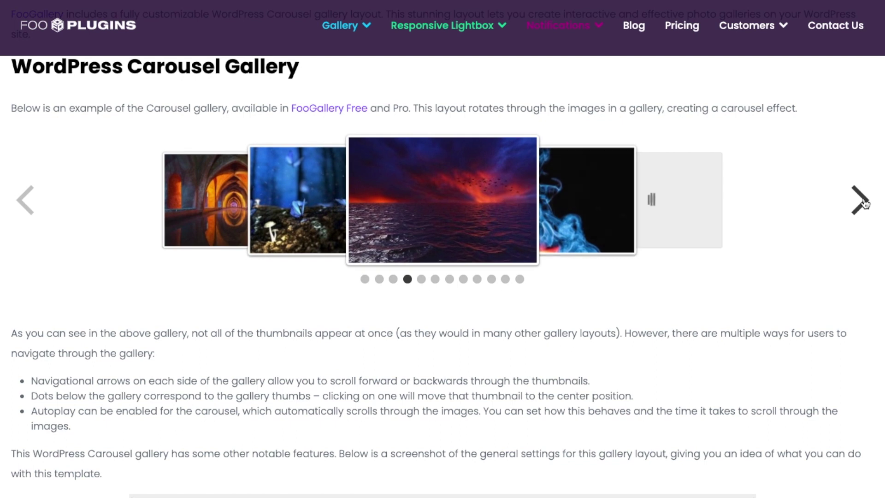
click(861, 200)
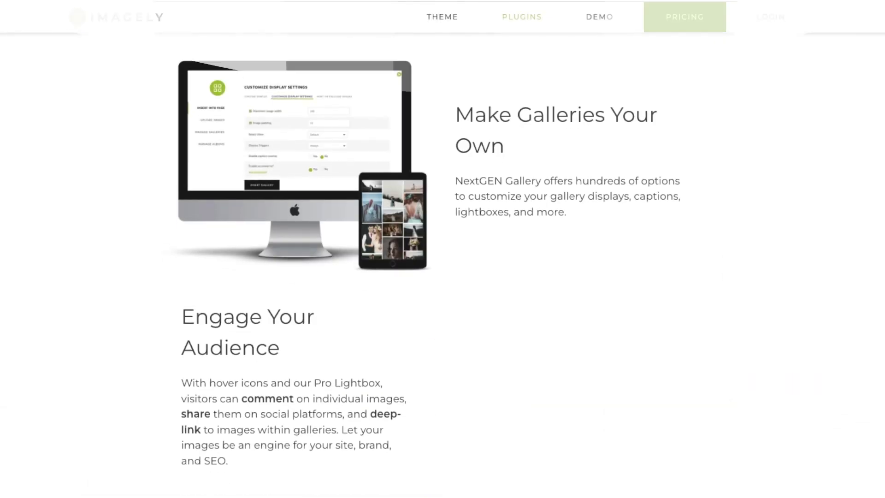
- Scroll through NextGEN's homepage features and open the Hover Captions Demo gallery
scroll(442, 249, down, 1)
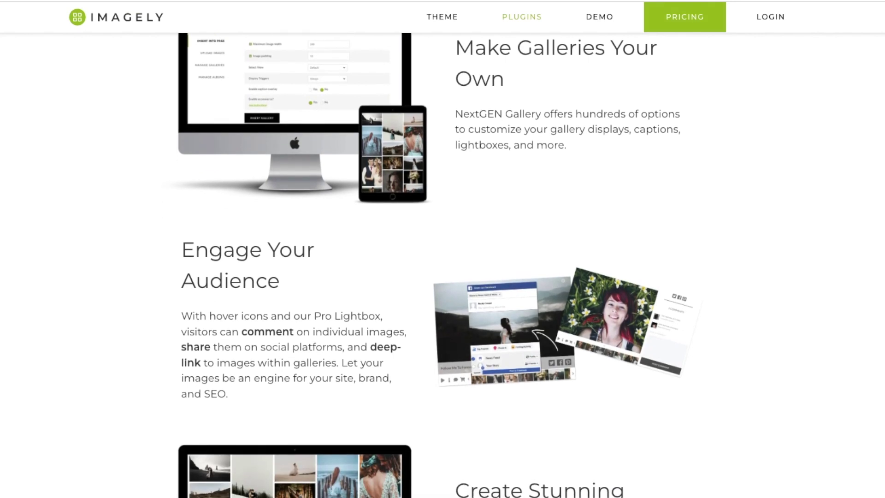
scroll(442, 249, down, 4)
scroll(442, 249, down, 9)
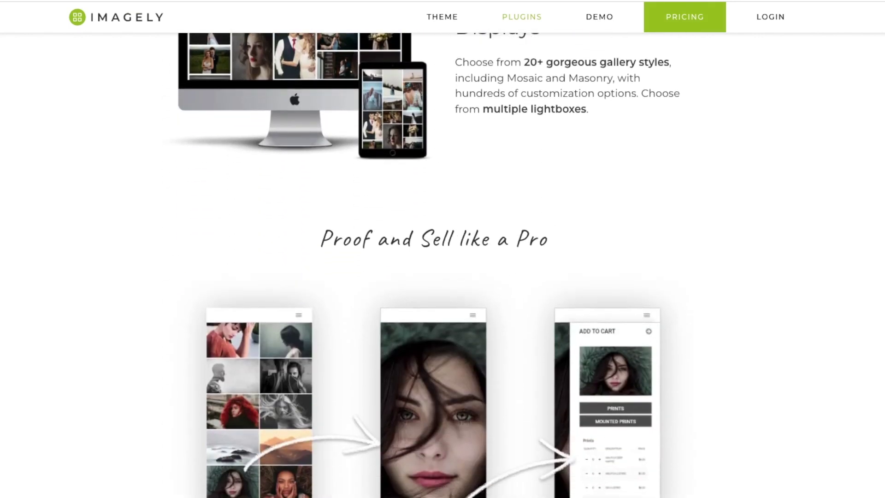
scroll(442, 249, down, 1)
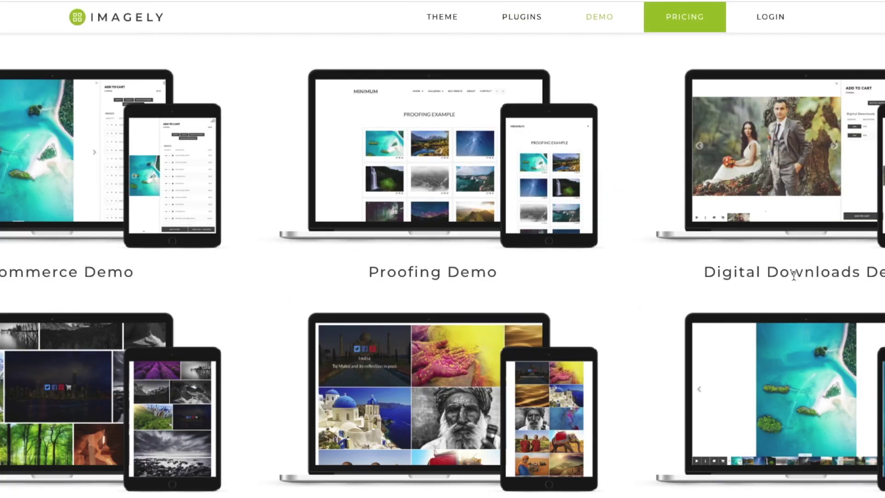
scroll(794, 275, down, 3)
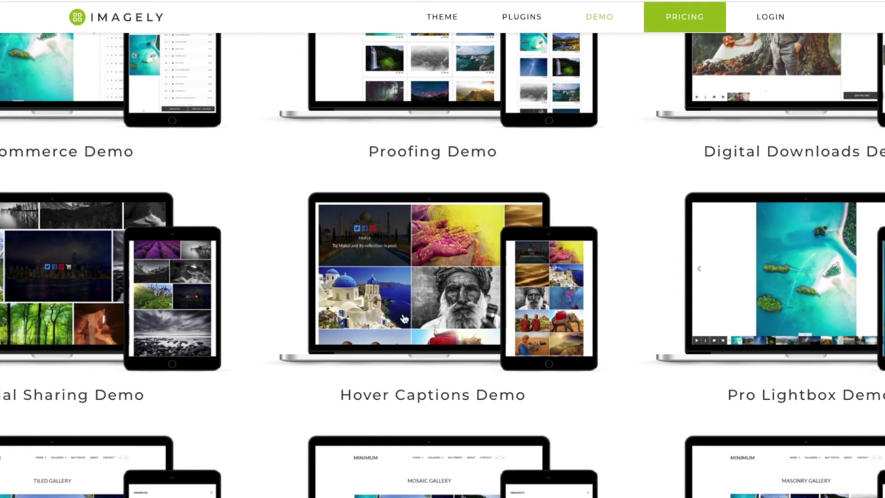
scroll(409, 318, down, 1)
click(409, 318)
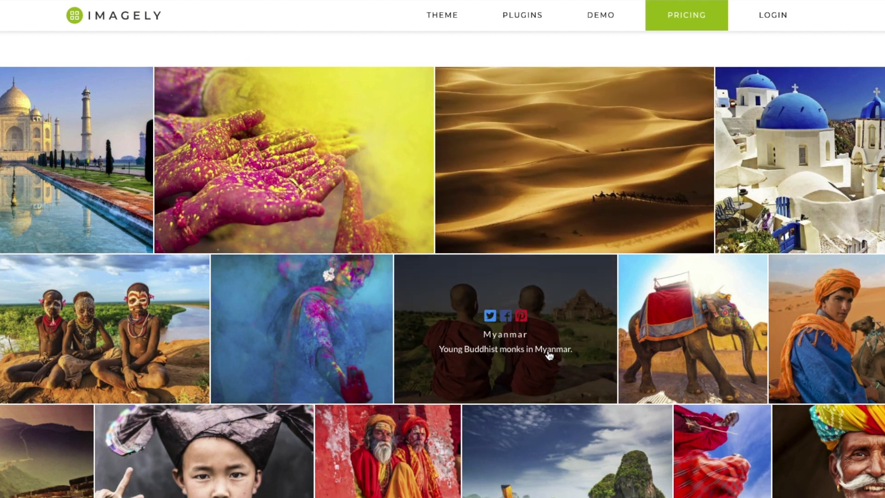
- View the elephant photo full-screen, move to the next photo, then scroll through pricing and the gallery
scroll(161, 350, up, 1)
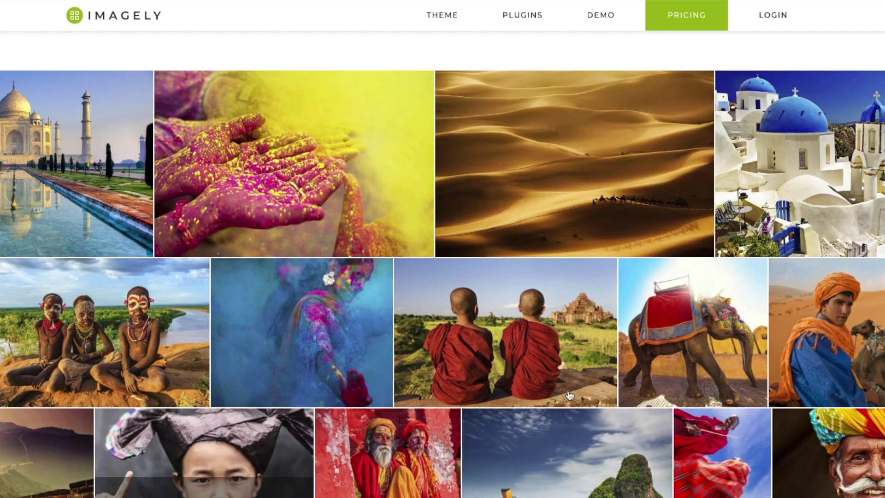
click(711, 336)
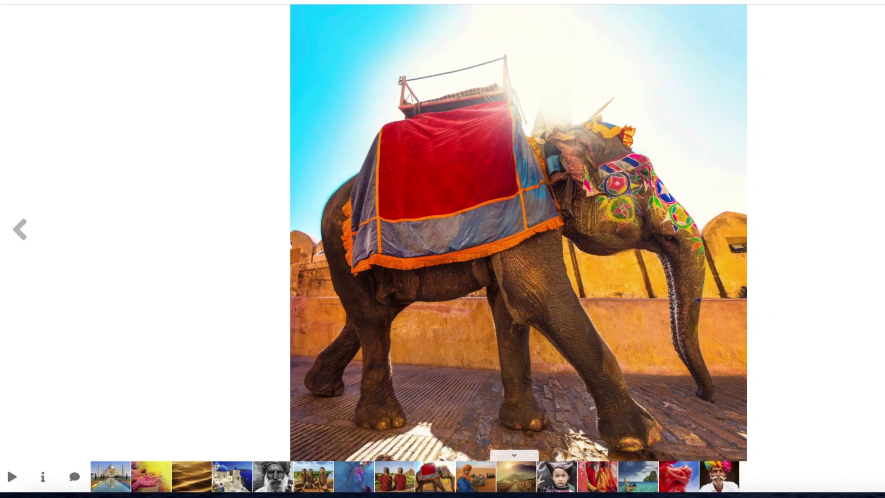
key(Right)
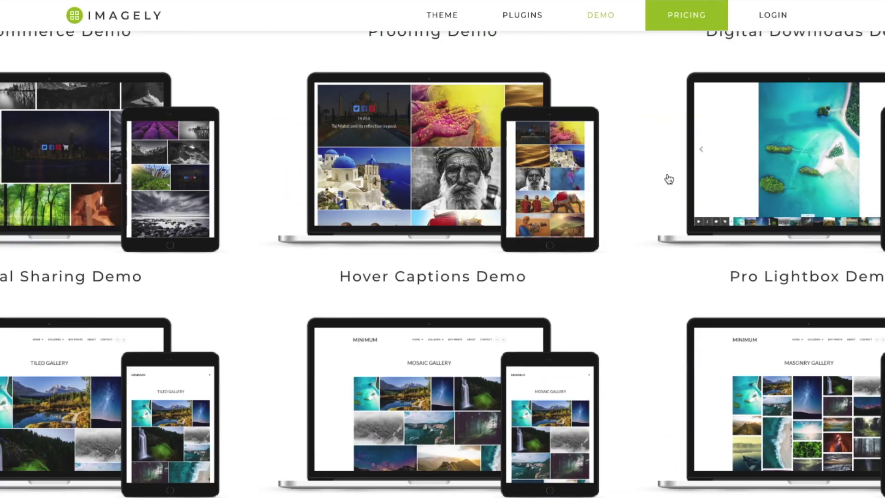
scroll(669, 179, down, 3)
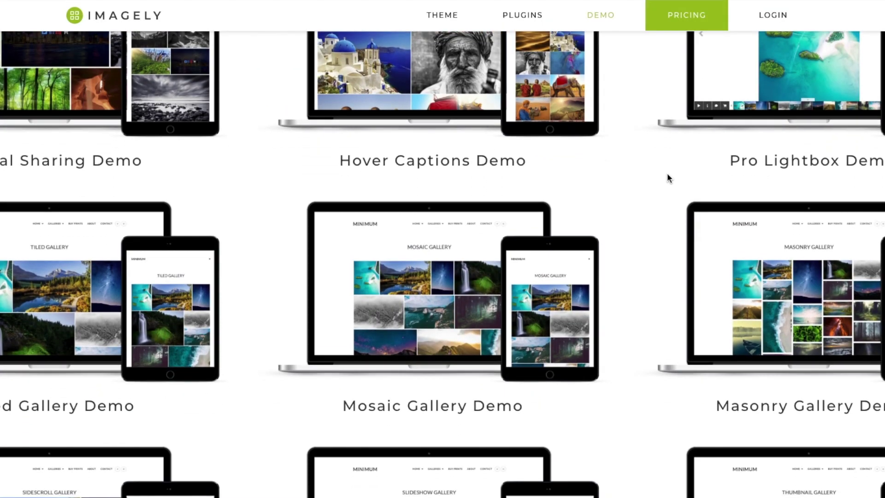
scroll(668, 178, down, 1)
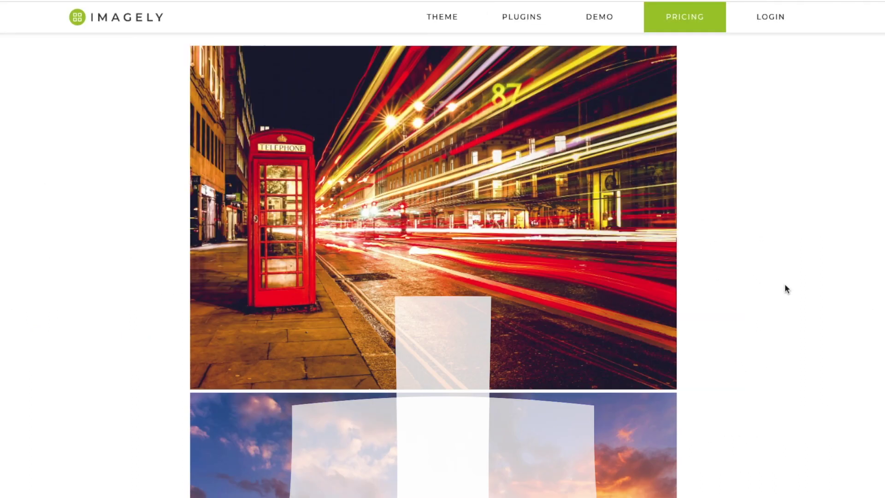
scroll(785, 289, down, 10)
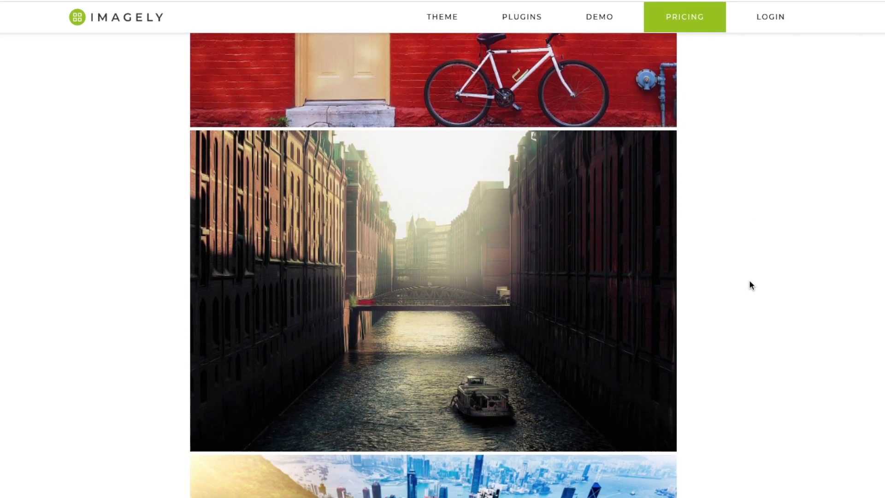
scroll(749, 280, up, 20)
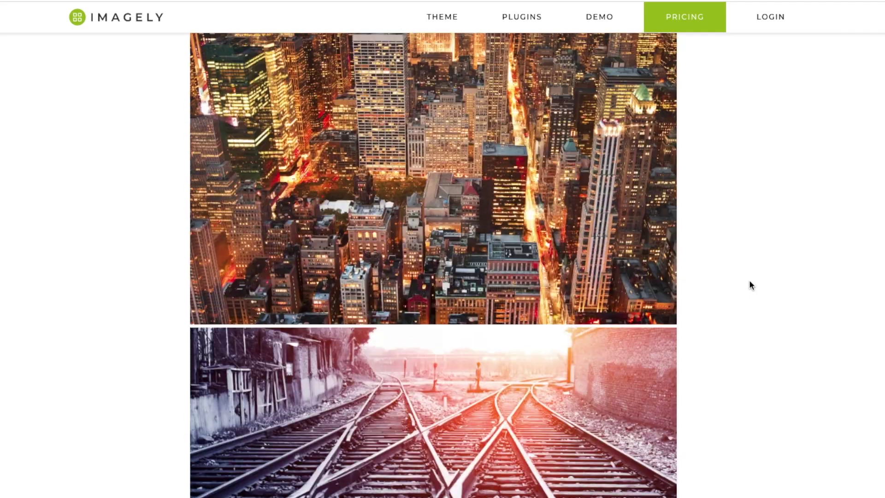
scroll(749, 280, up, 5)
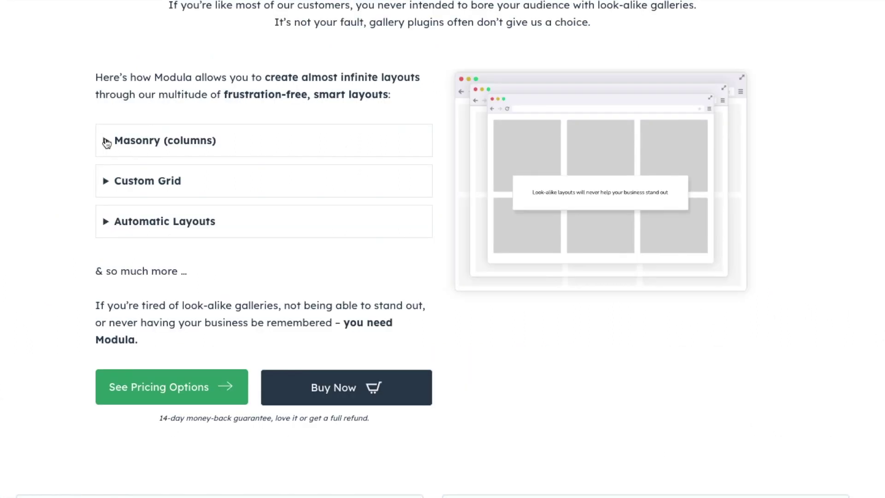
click(105, 142)
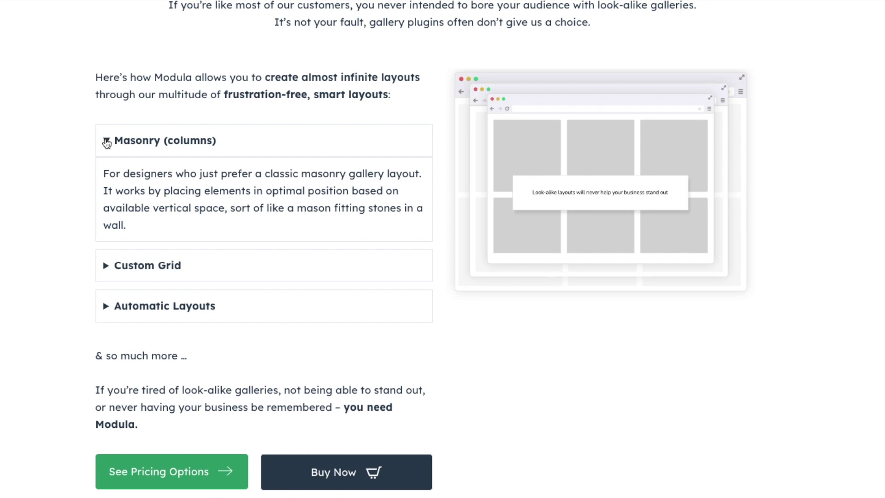
click(107, 142)
click(108, 184)
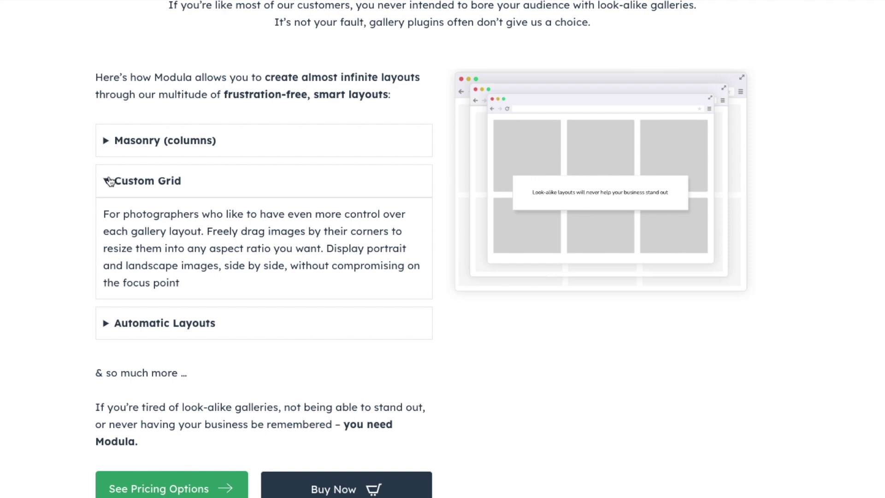
click(109, 182)
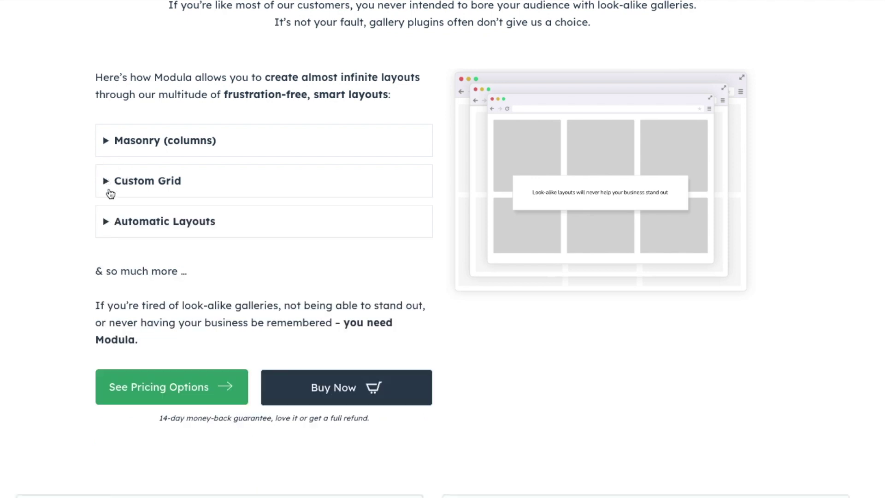
click(105, 220)
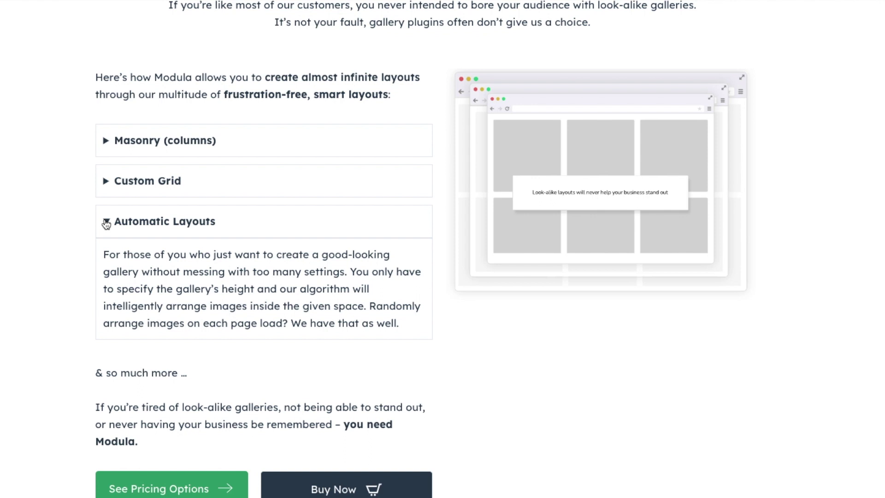
click(107, 222)
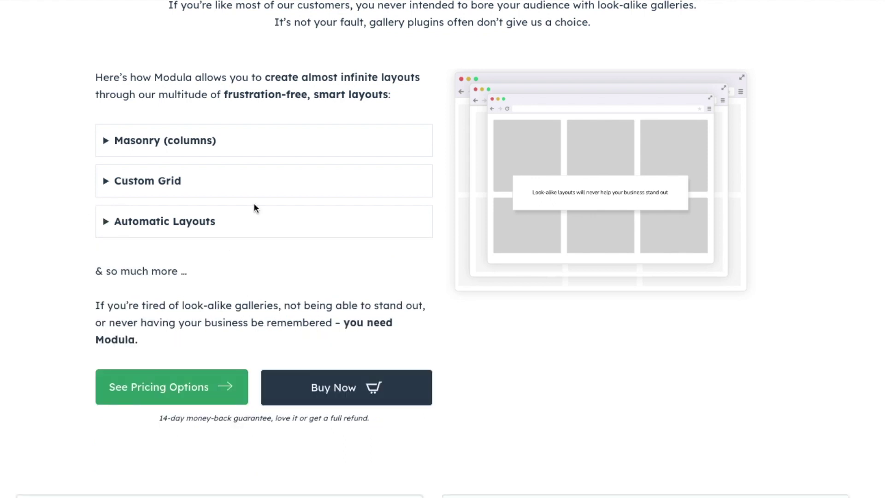
scroll(255, 204, up, 2)
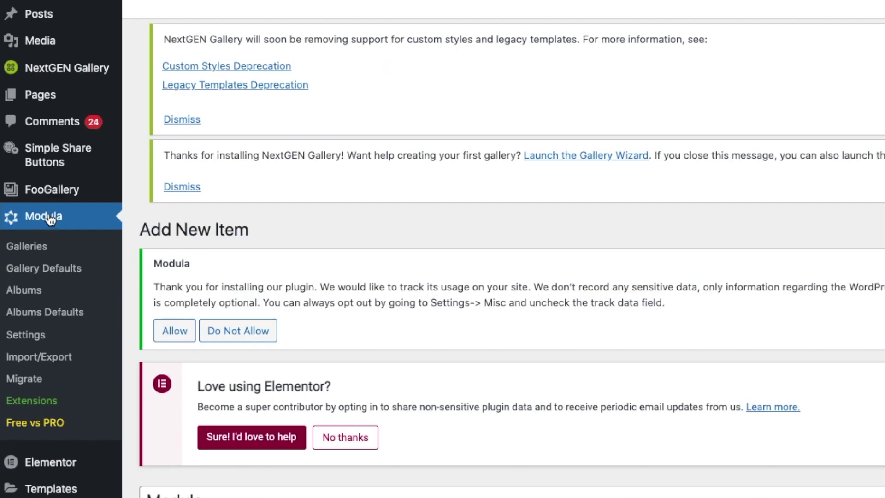
- Create a new Modula gallery with two green-flower face, headwrap, turban and tree-scene photos from the library
click(35, 245)
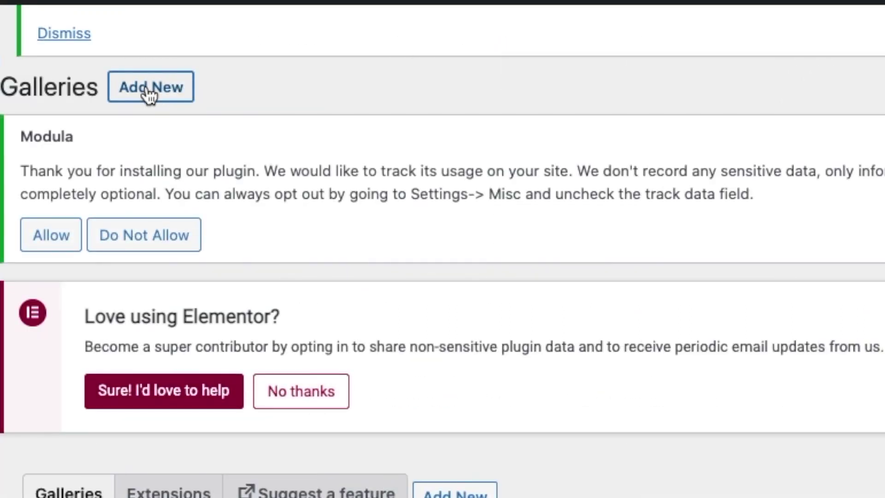
click(149, 90)
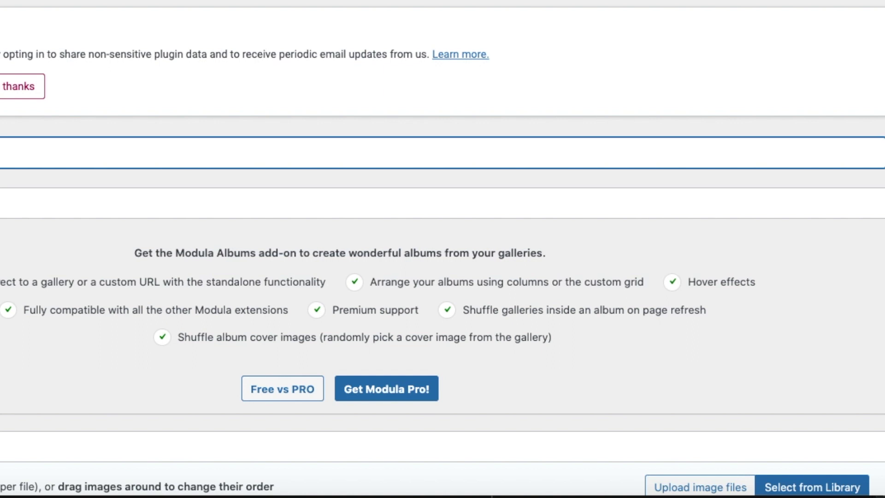
scroll(206, 270, down, 9)
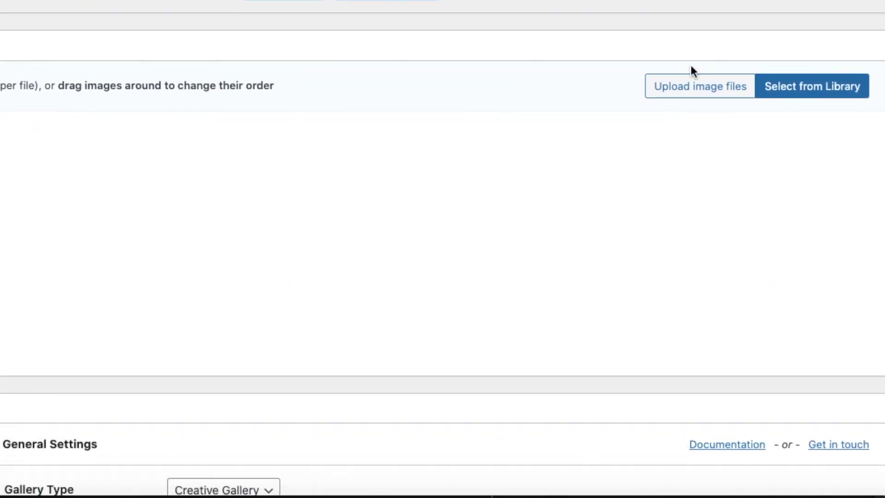
click(810, 90)
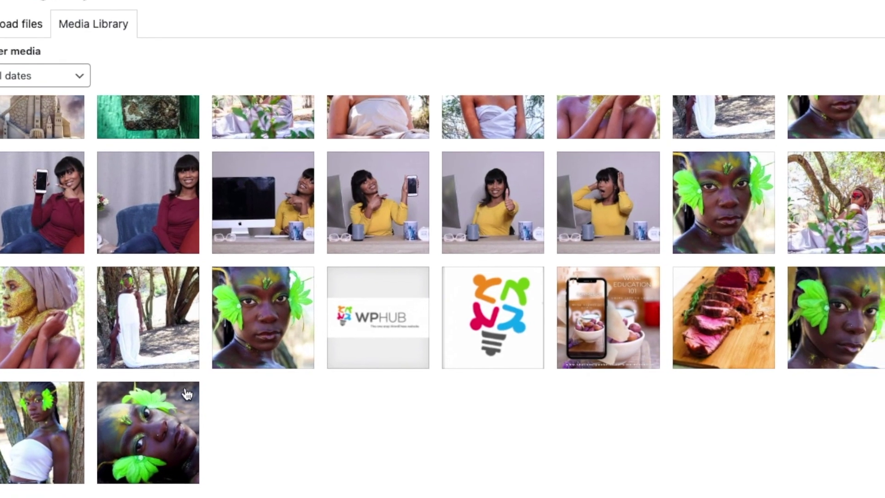
click(185, 393)
click(830, 318)
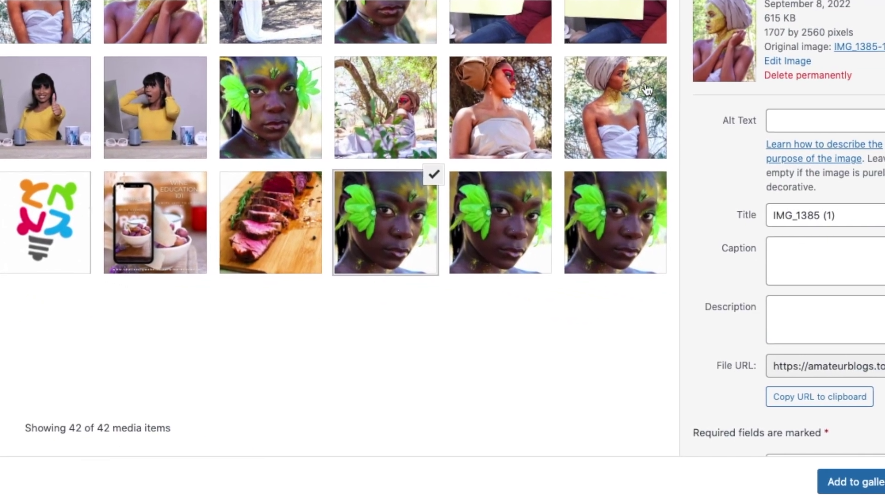
click(650, 115)
click(535, 115)
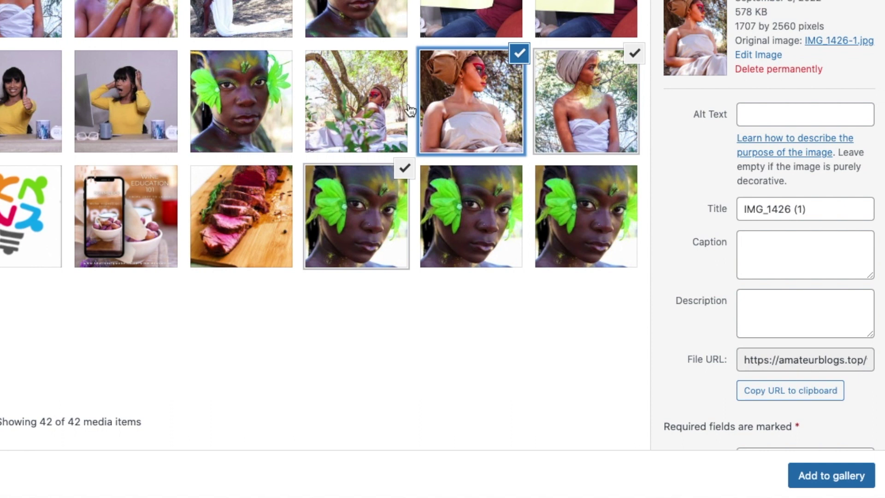
click(362, 108)
click(825, 480)
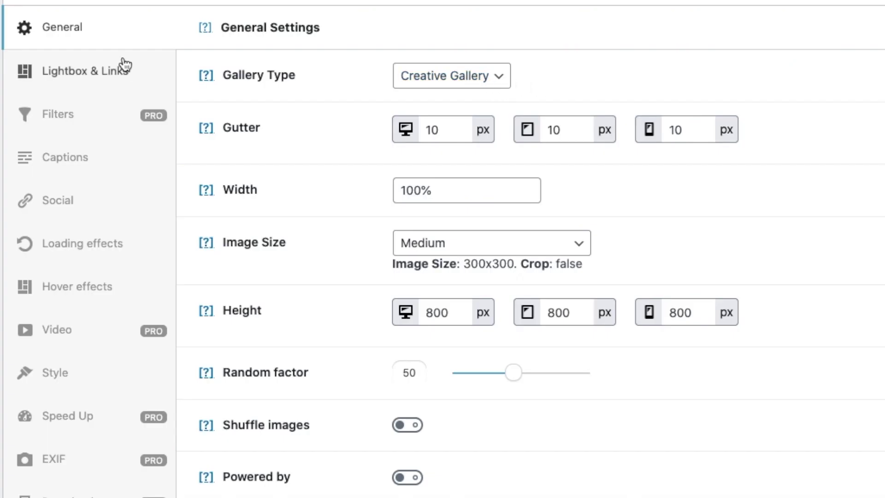
- Choose the Masonry gallery type with Three Columns(3), keeping the image size on Medium
click(450, 77)
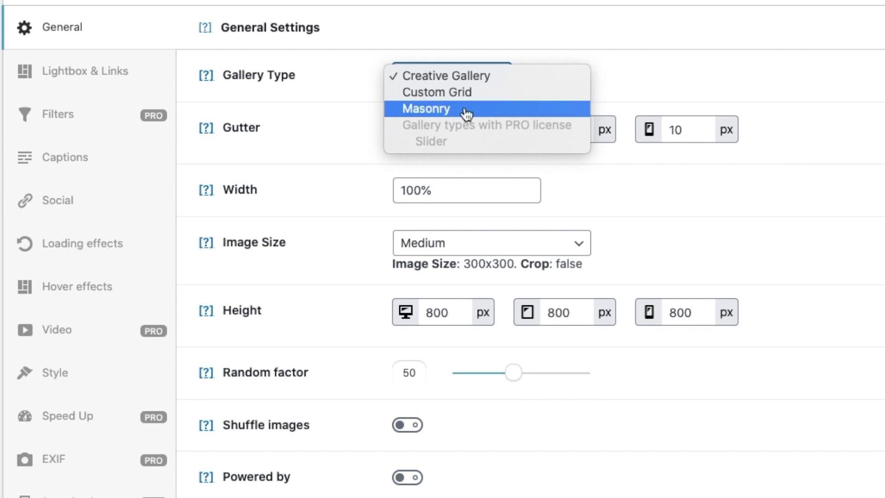
click(485, 111)
click(438, 126)
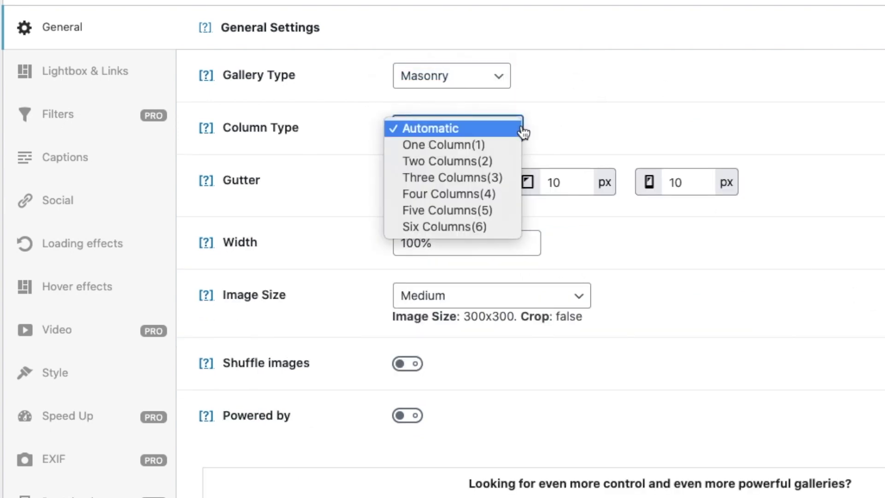
click(508, 181)
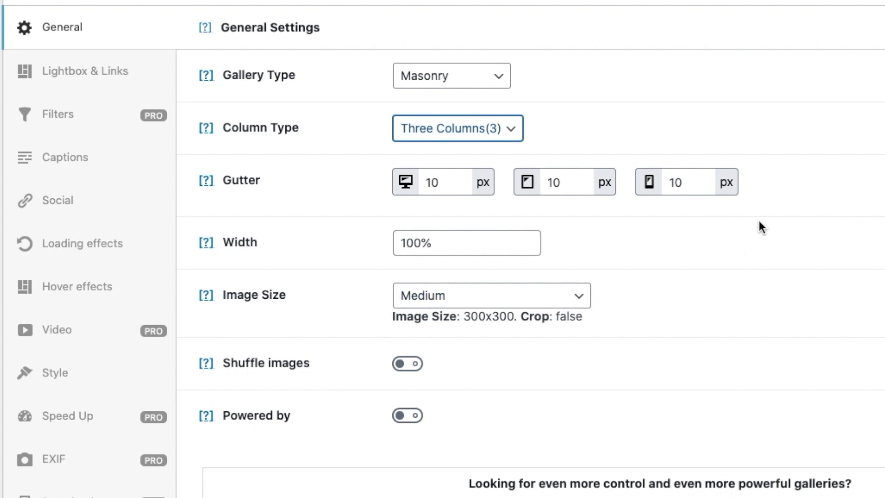
scroll(738, 226, down, 5)
click(503, 178)
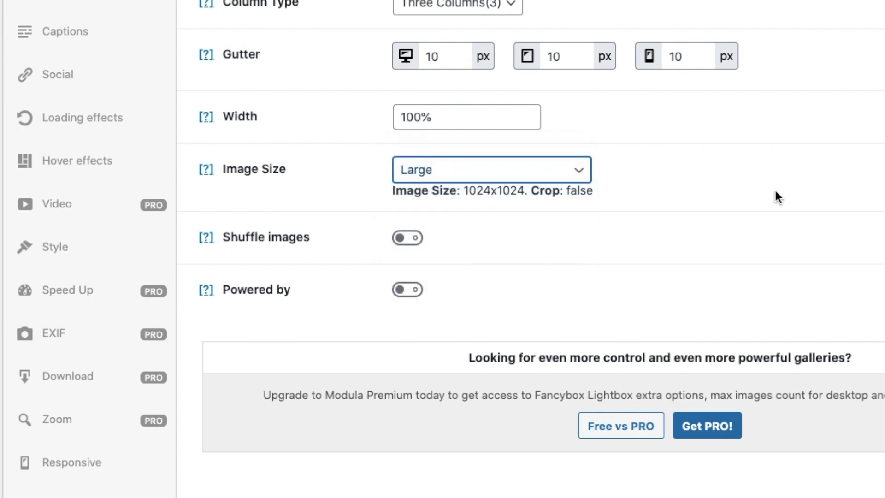
scroll(774, 192, down, 1)
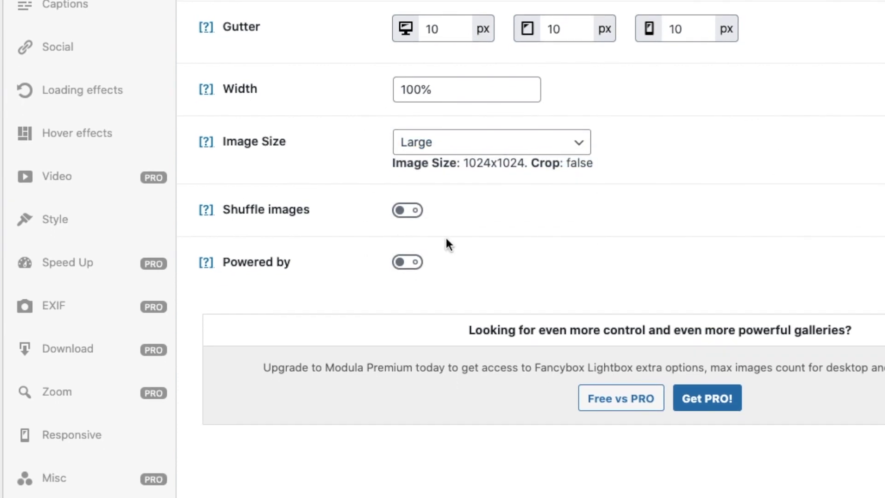
click(517, 154)
click(461, 131)
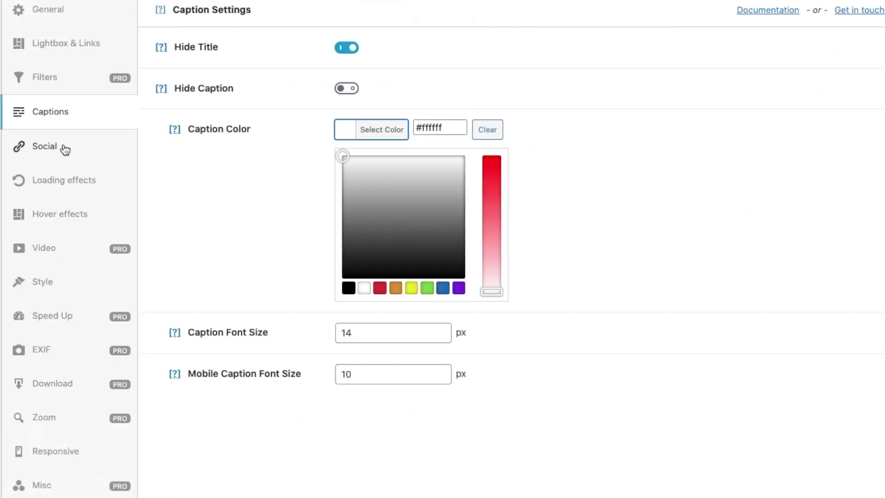
- Enable the Social Bar on the Modula gallery and choose the Pufrobo hover effect
click(65, 149)
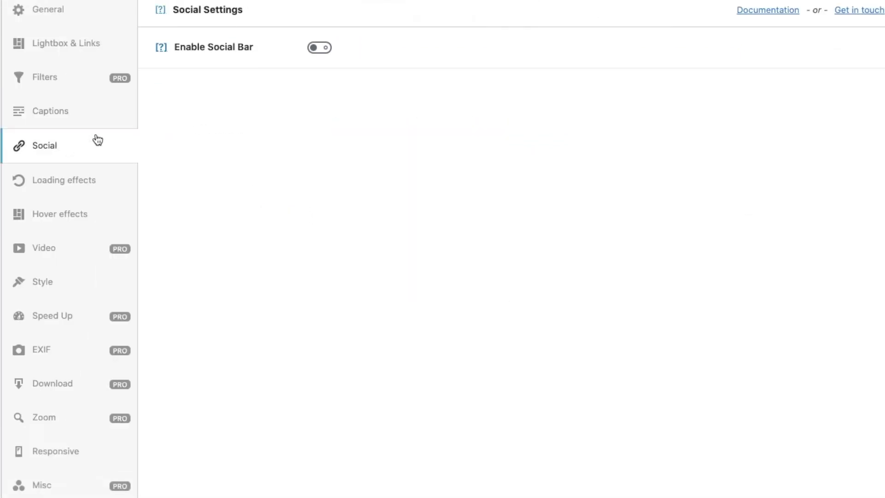
click(318, 48)
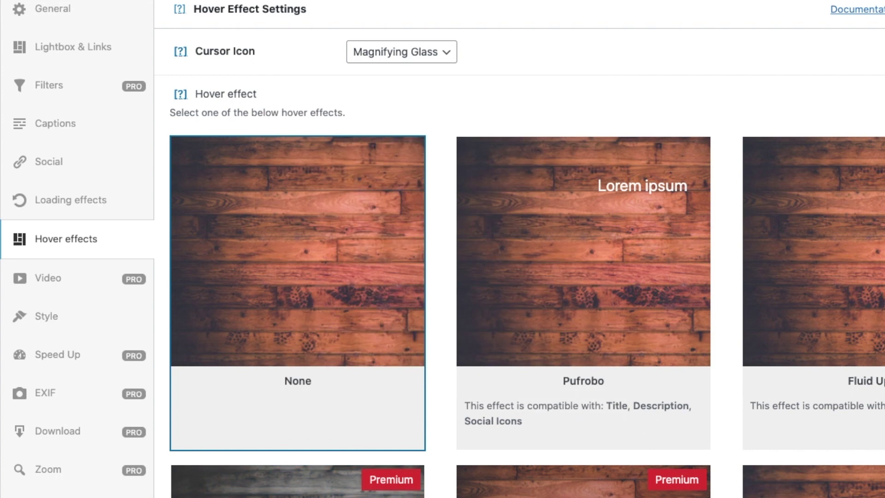
scroll(528, 317, down, 3)
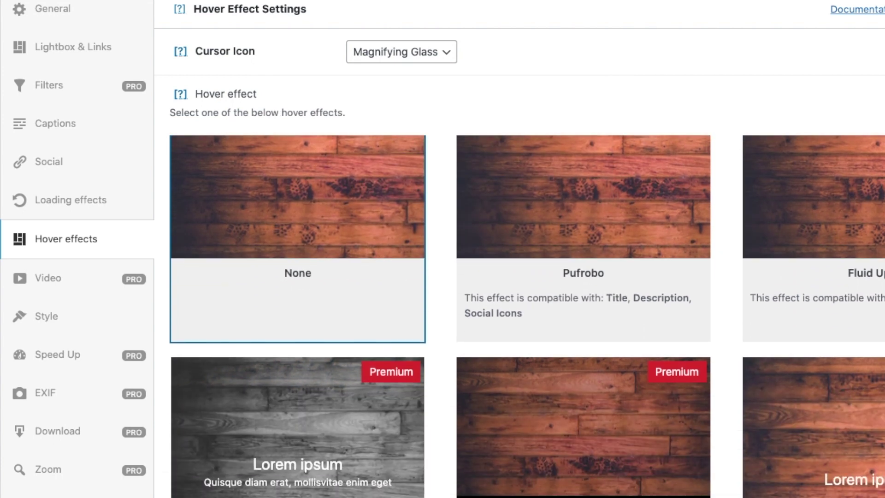
scroll(413, 415, down, 3)
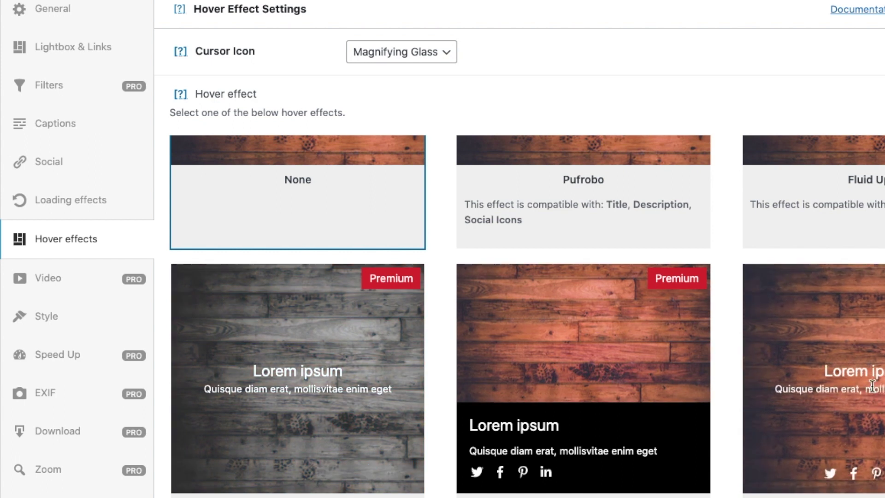
scroll(873, 391, down, 2)
scroll(568, 306, up, 5)
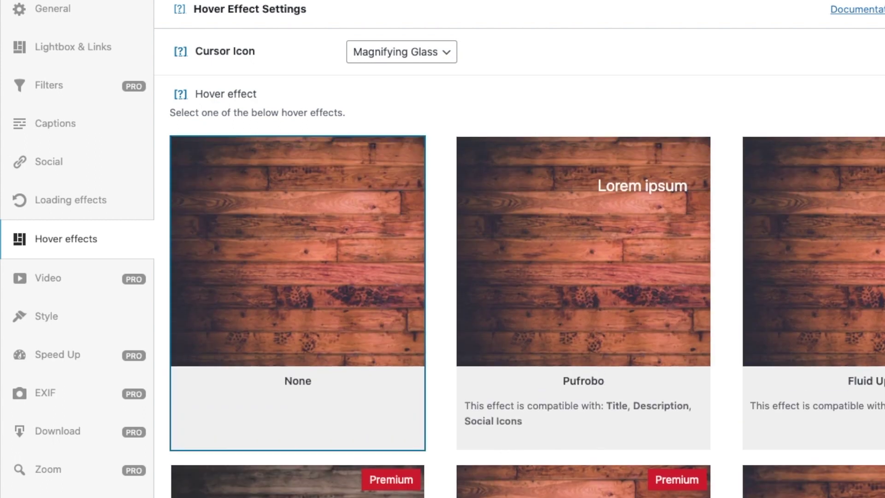
click(563, 234)
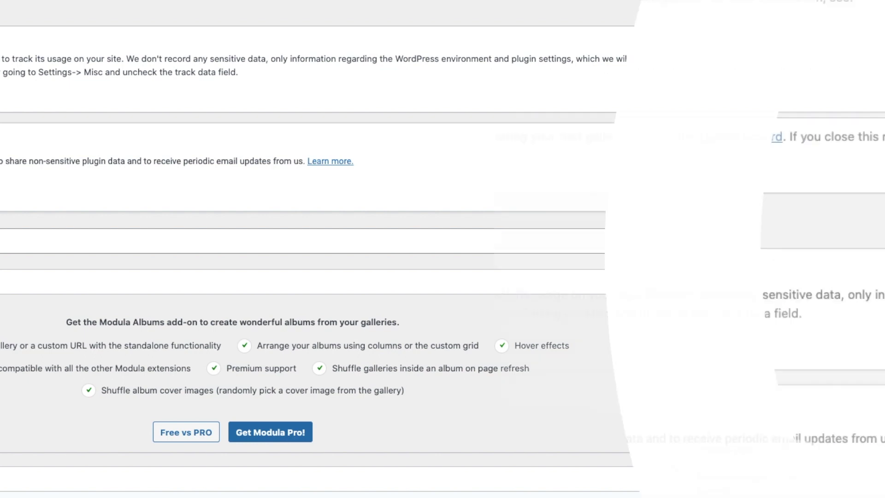
- Add a new page titled 'Modula' and insert the Modula gallery from the toolbar button
mouse_move(61, 65)
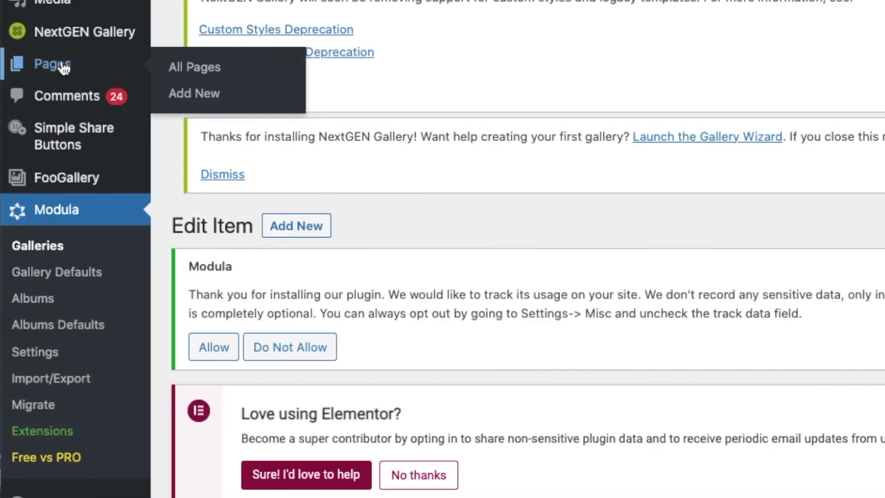
click(228, 107)
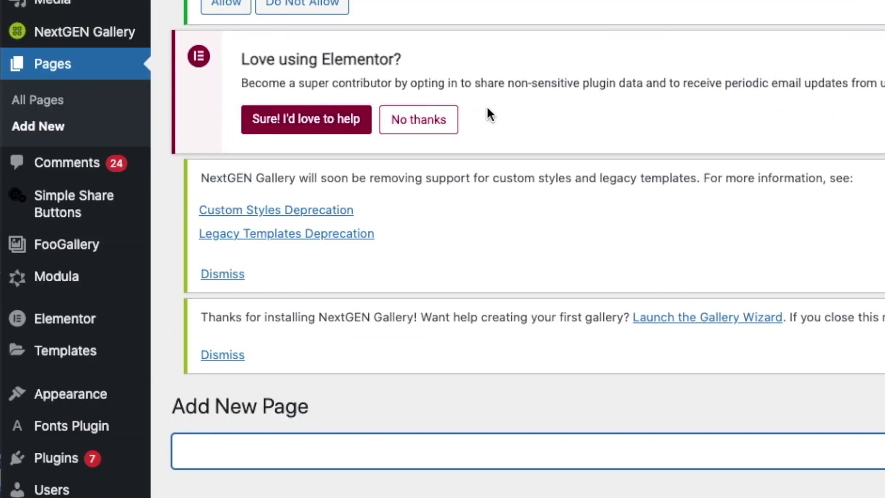
scroll(376, 345, down, 3)
scroll(376, 345, down, 3)
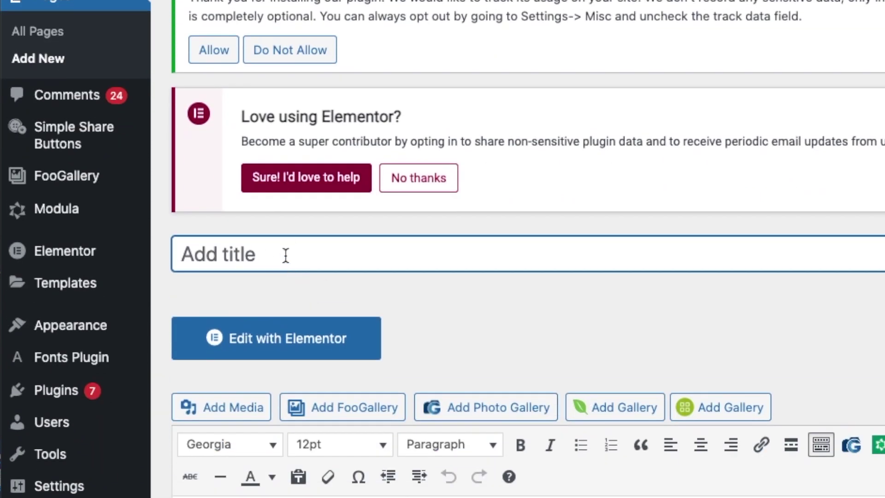
text(Modei)
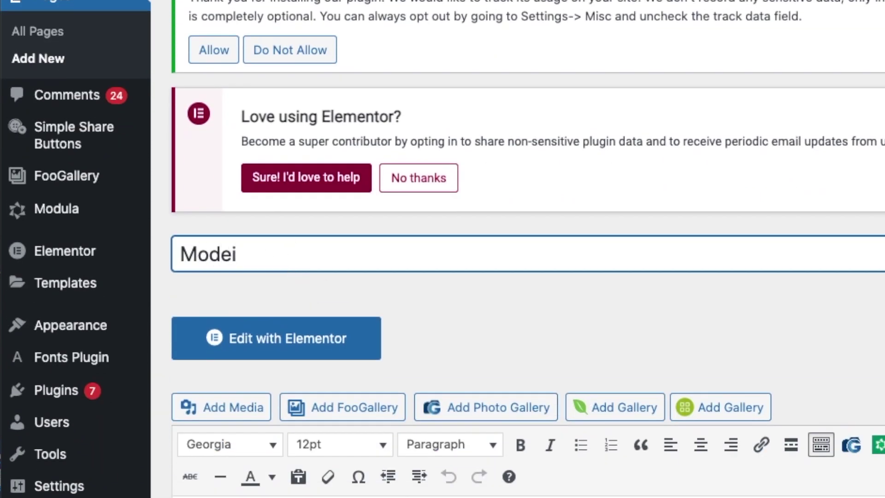
key(BackSpace)
text(ula)
click(447, 169)
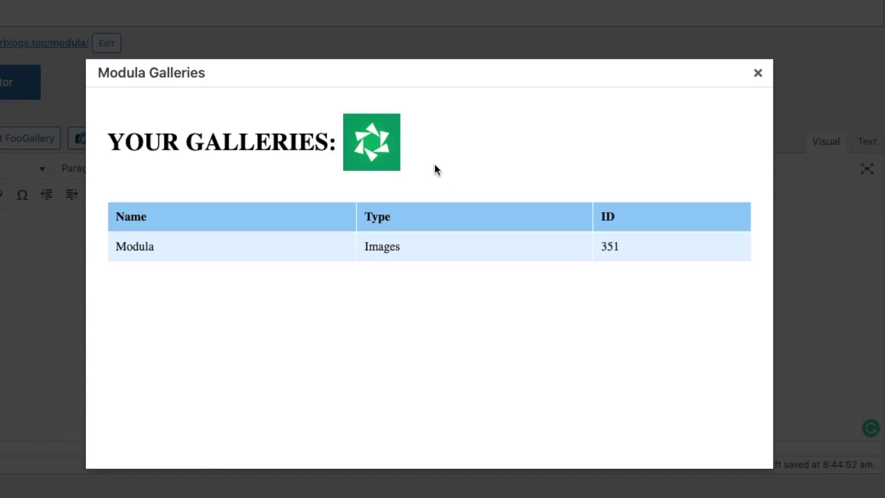
click(269, 213)
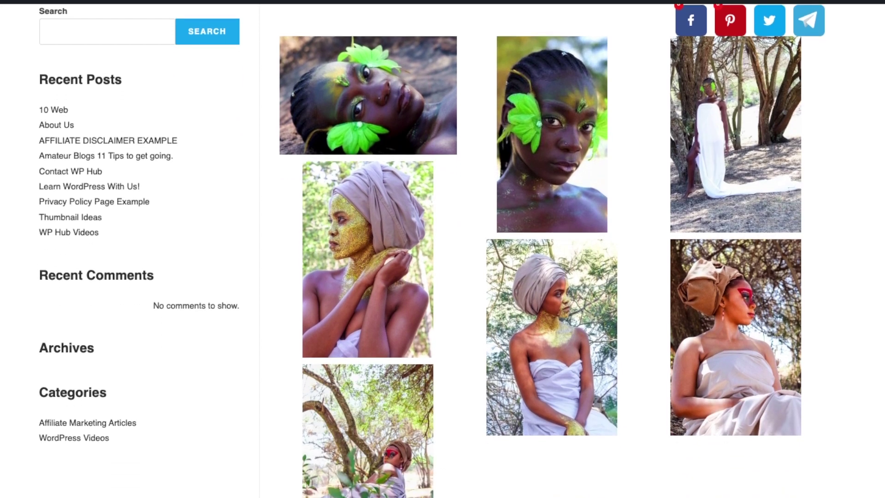
- Publish the Modula gallery page
scroll(442, 249, up, 2)
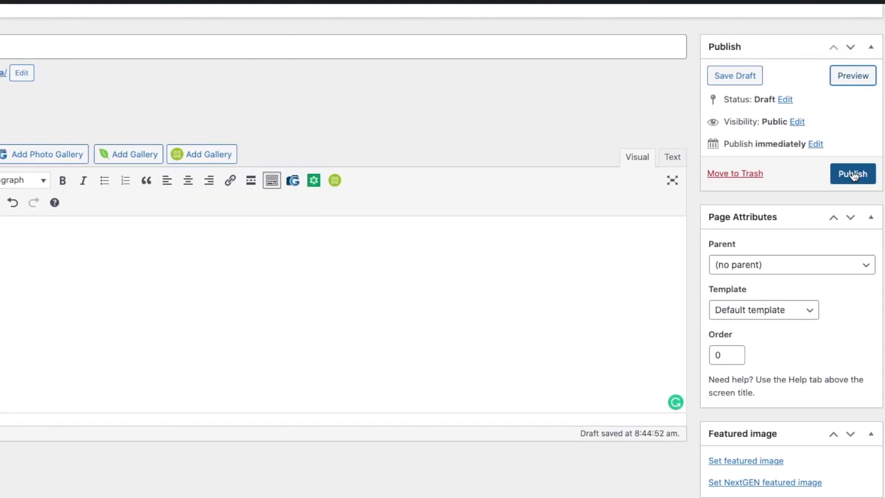
click(716, 70)
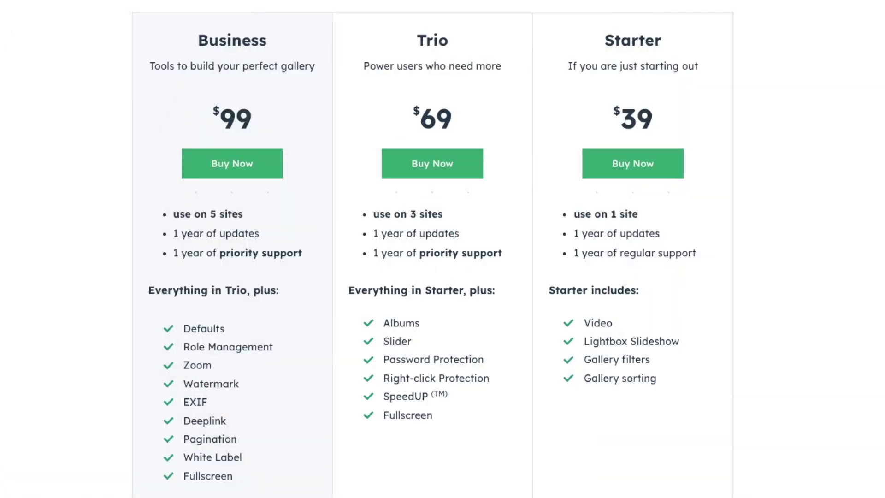
- Scroll the Modula pricing page down to the Pricing Plan Comparison table
scroll(433, 249, down, 12)
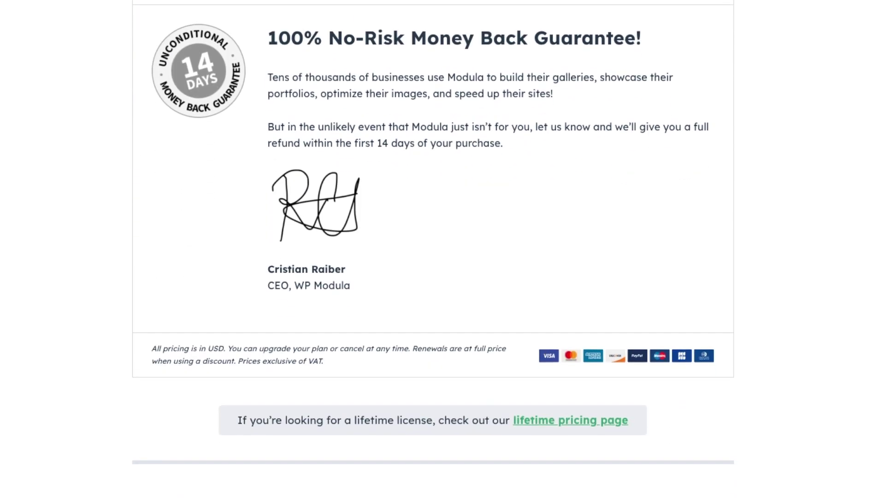
scroll(433, 249, down, 10)
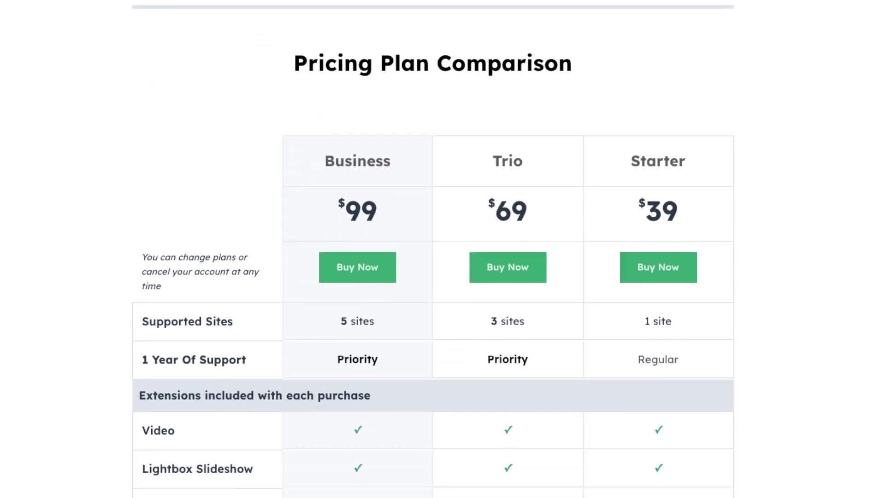
scroll(433, 249, down, 2)
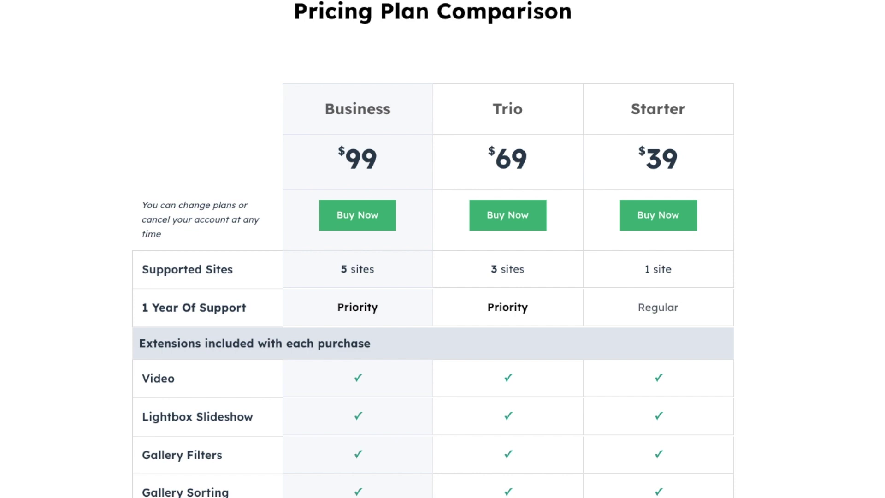
scroll(433, 249, down, 3)
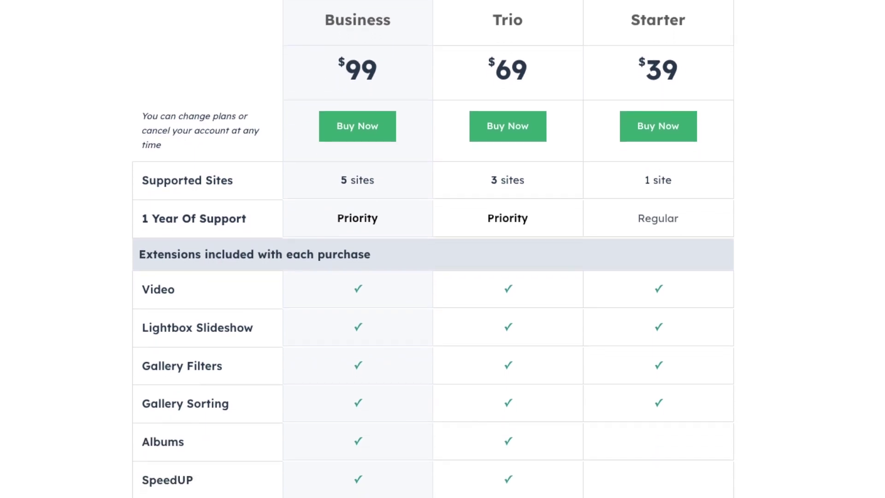